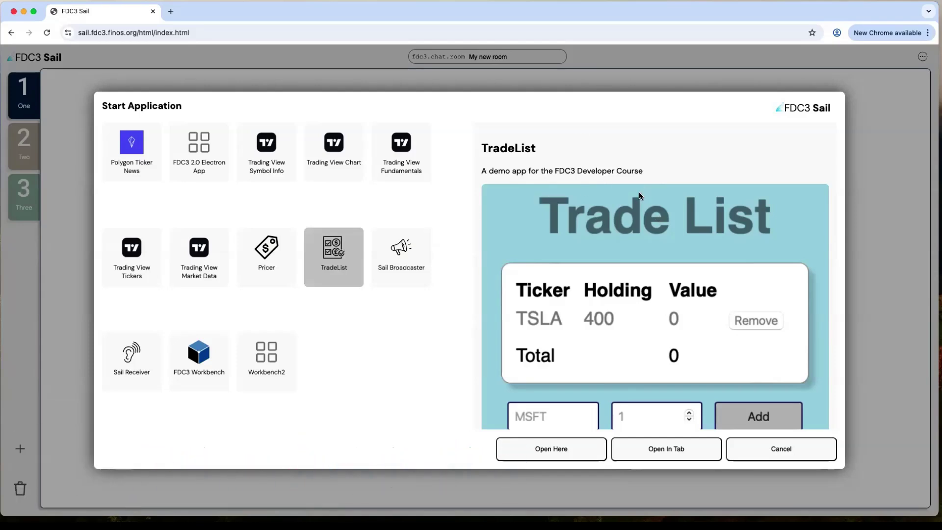
# Open TradeList in workspace One and resize its panel to be narrower and taller
pyautogui.click(546, 449)
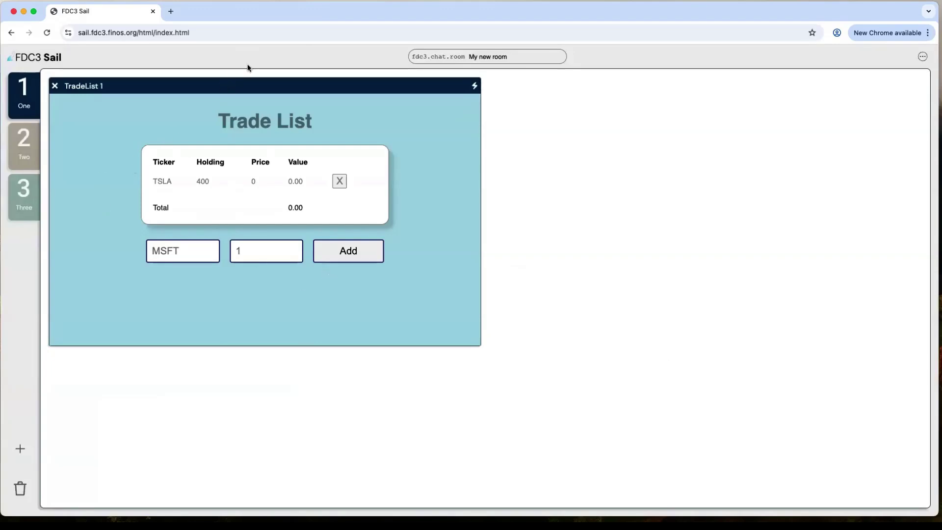
pyautogui.moveTo(395, 84); pyautogui.dragTo(789, 173)
pyautogui.moveTo(484, 350); pyautogui.dragTo(549, 379)
pyautogui.moveTo(670, 83); pyautogui.dragTo(169, 103)
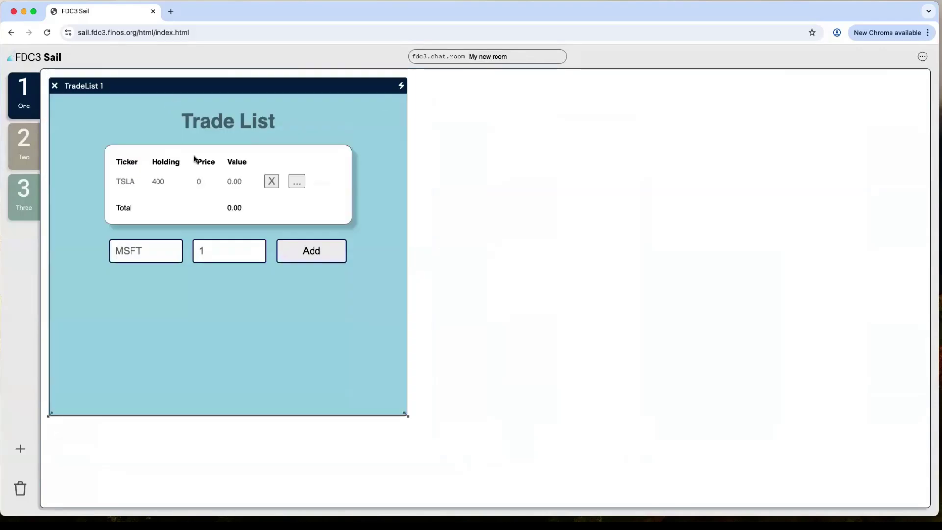
# Add a holding of 100 for ticker AAPL to the Trade List
pyautogui.click(137, 253)
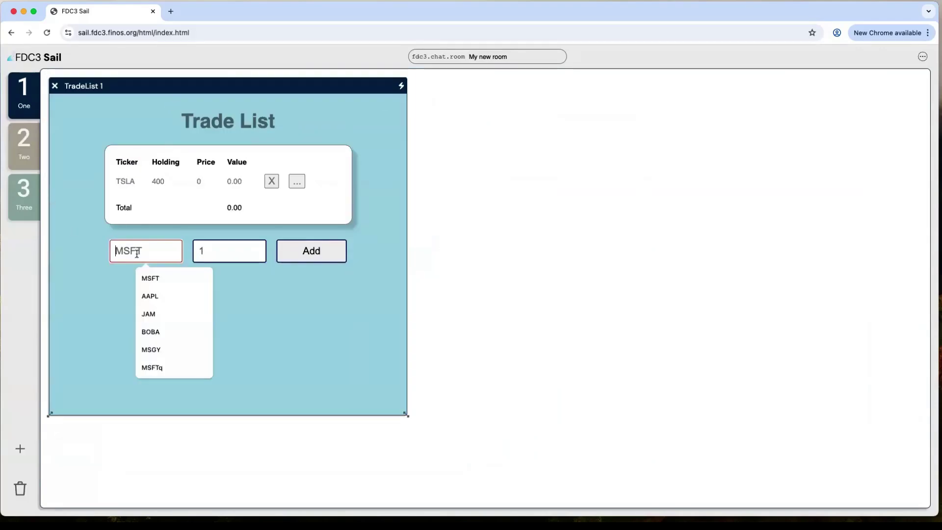
pyautogui.write('AAPL')
pyautogui.press('Tab')
pyautogui.write('10')
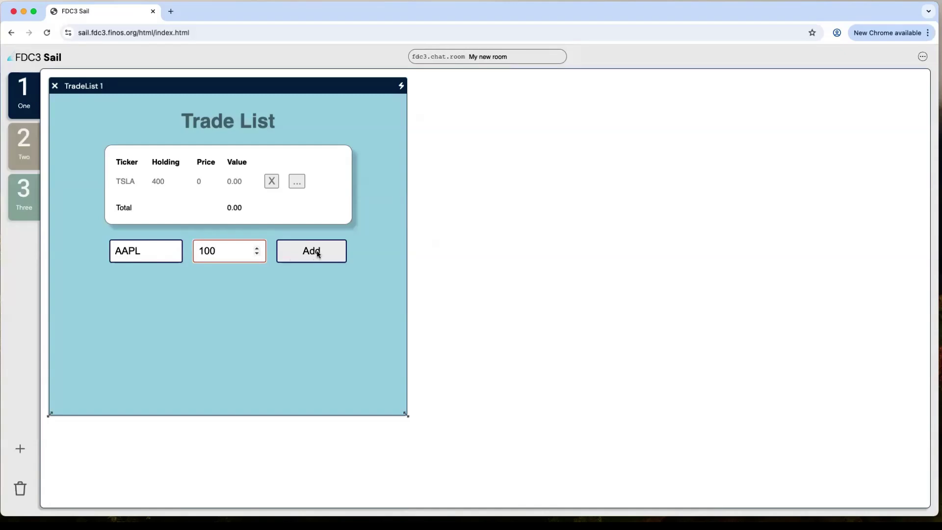
pyautogui.click(317, 252)
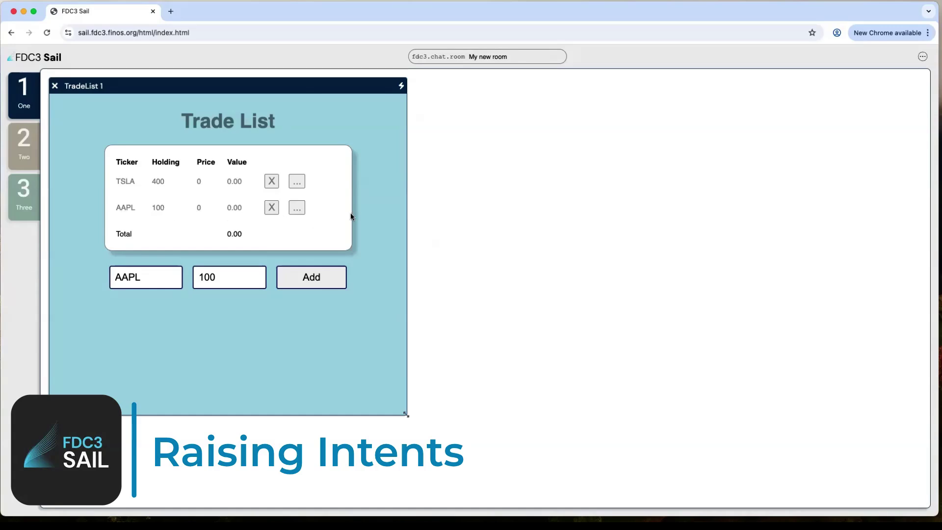
# Bring up the intent choices for the AAPL holding and review the apps offered for ViewInstrument, ViewNews, ViewQuote and demo.GetPrices
pyautogui.click(302, 206)
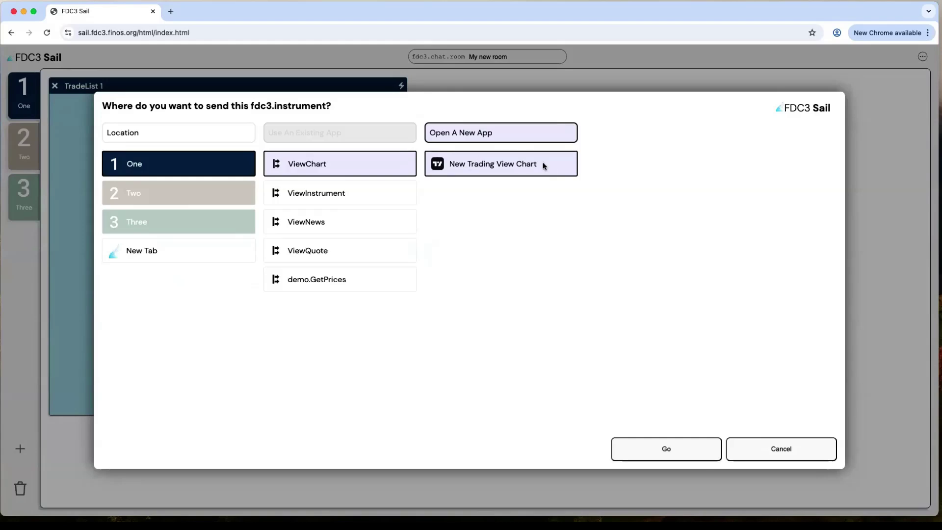
pyautogui.click(314, 197)
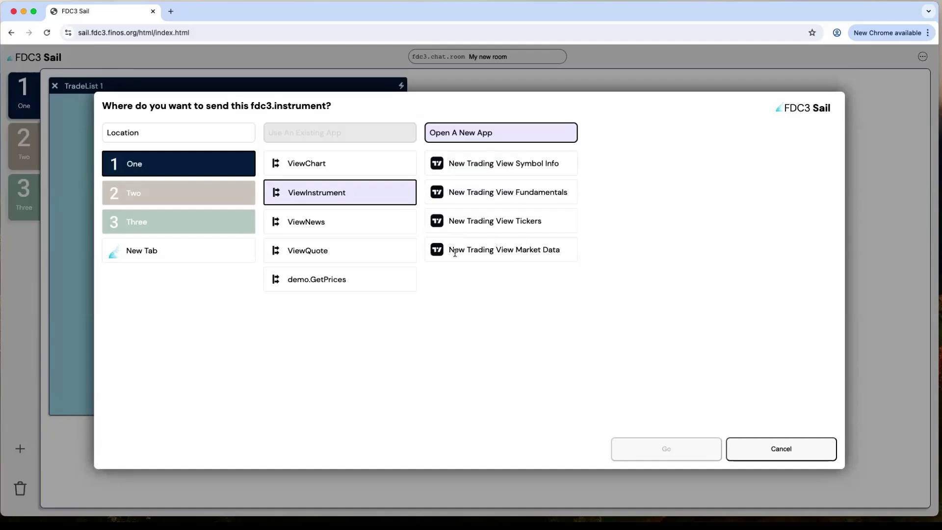
pyautogui.click(311, 227)
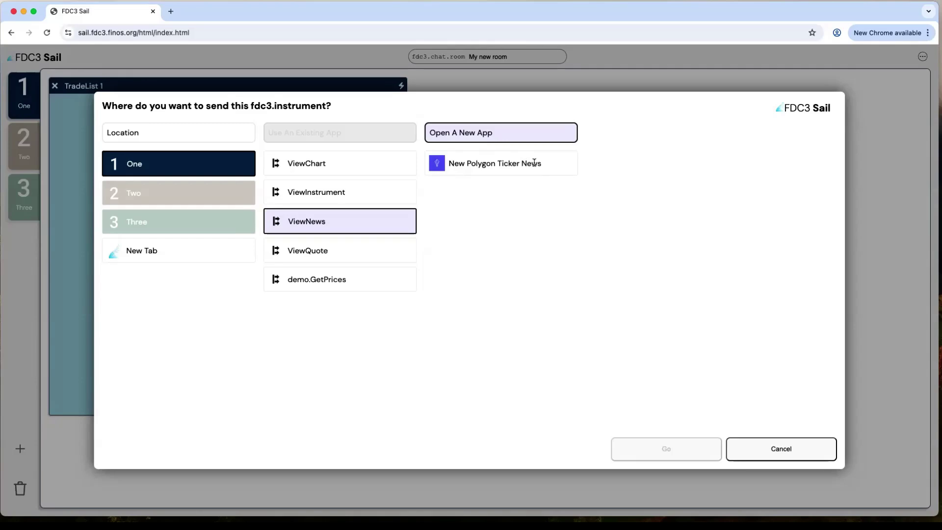
pyautogui.click(310, 252)
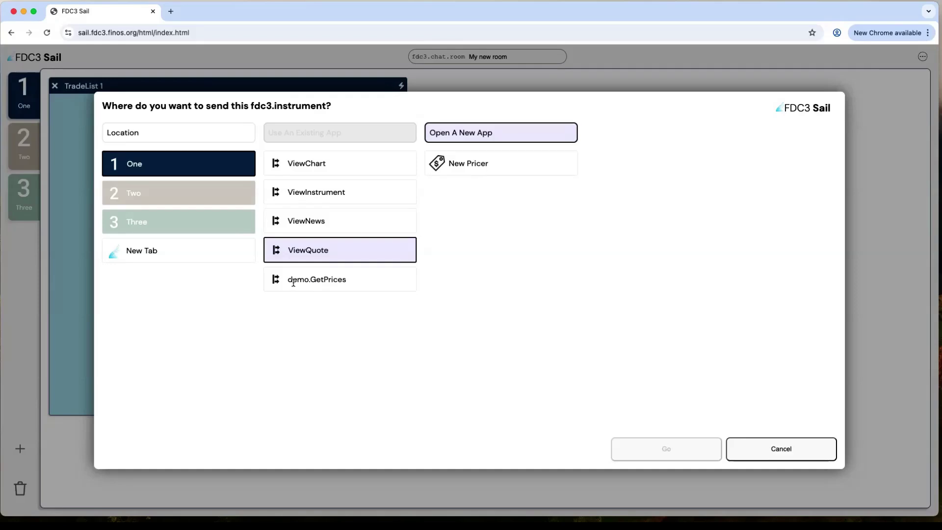
pyautogui.click(301, 283)
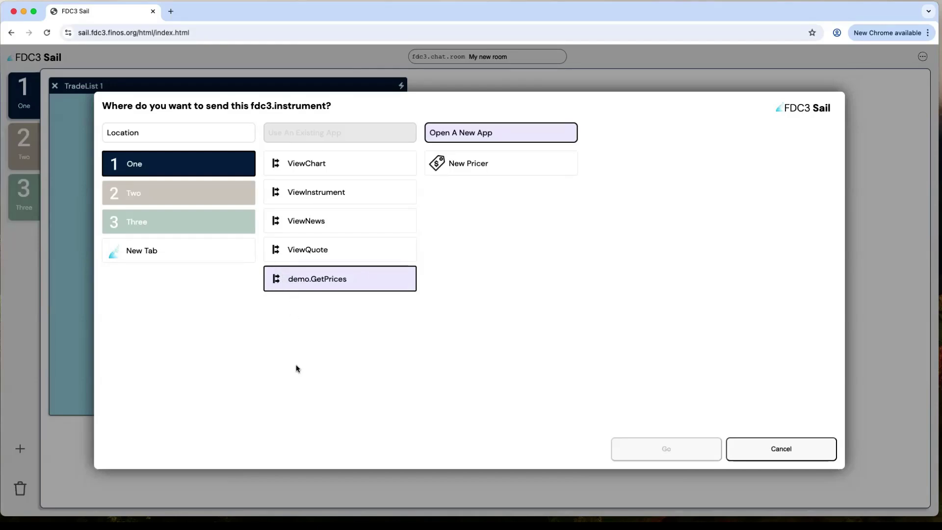
# Send the AAPL instrument with the ViewChart intent to a new Trading View Chart and move the chart panel farther from TradeList
pyautogui.click(313, 163)
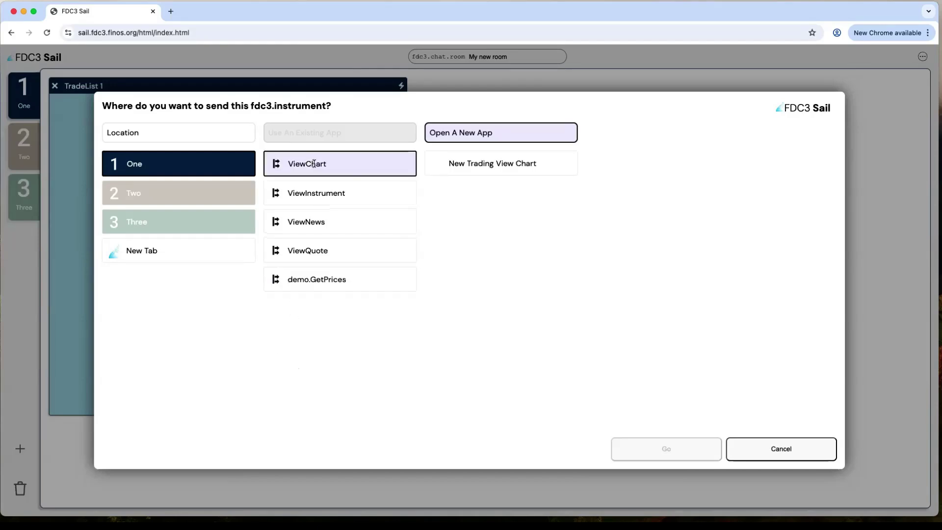
pyautogui.click(486, 162)
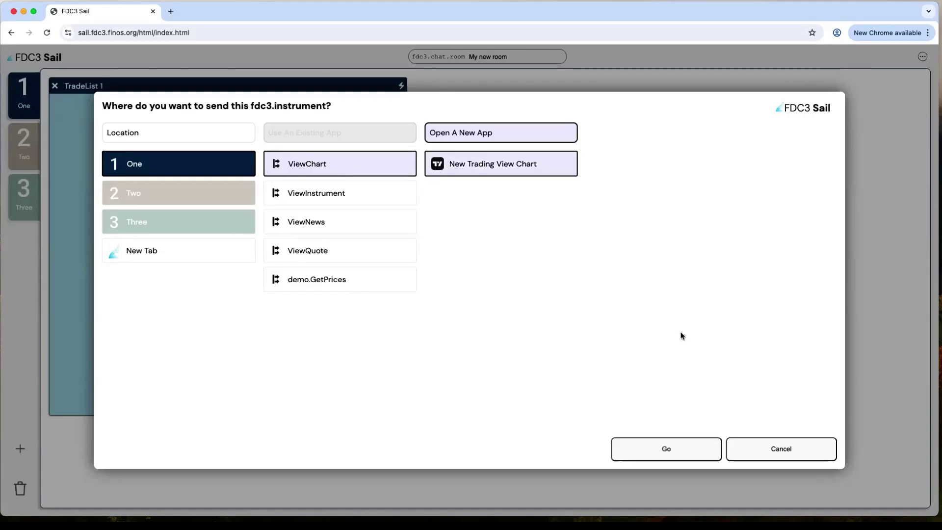
pyautogui.click(665, 451)
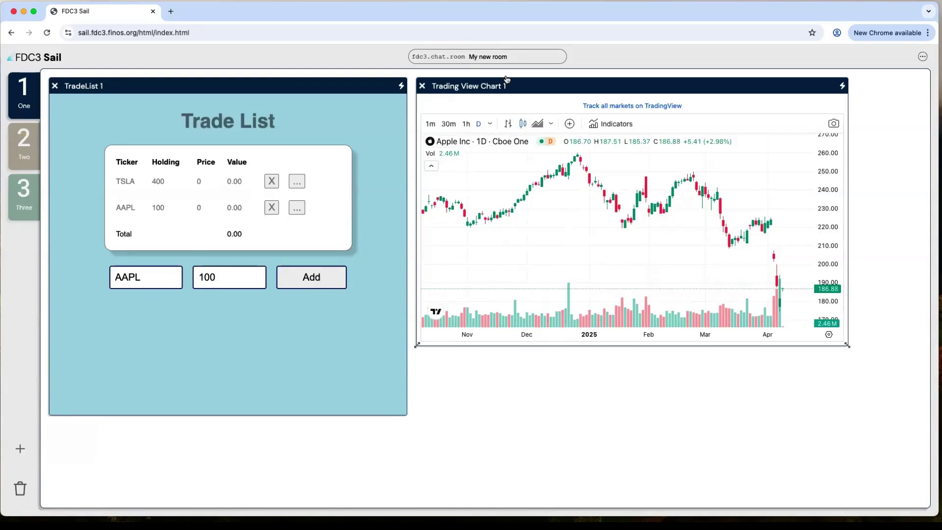
pyautogui.moveTo(686, 93); pyautogui.dragTo(760, 93)
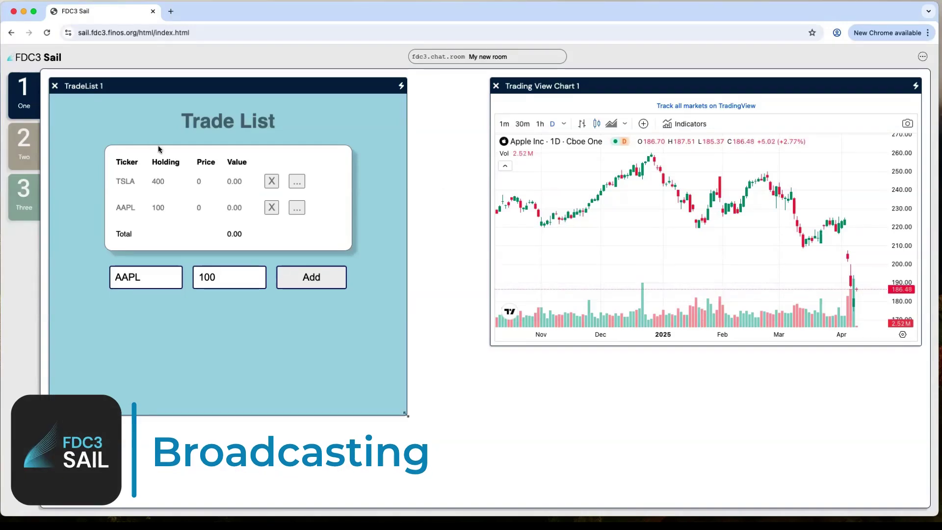
# Switch to workspace Two and open Sail Broadcaster in it
pyautogui.click(20, 149)
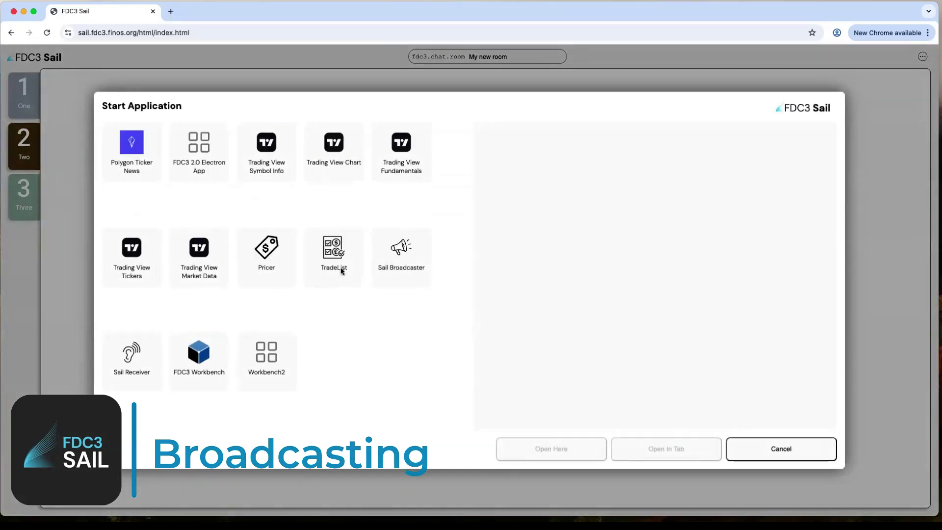
pyautogui.click(399, 257)
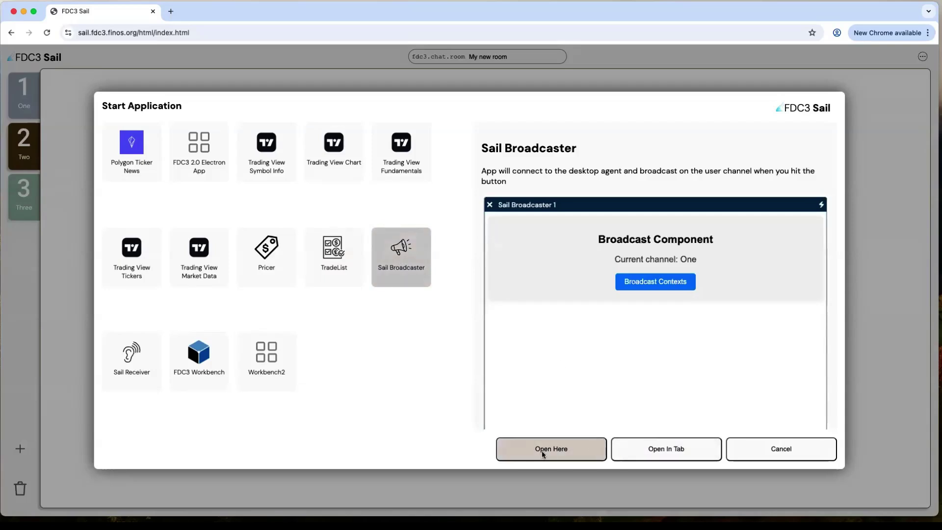
pyautogui.click(548, 449)
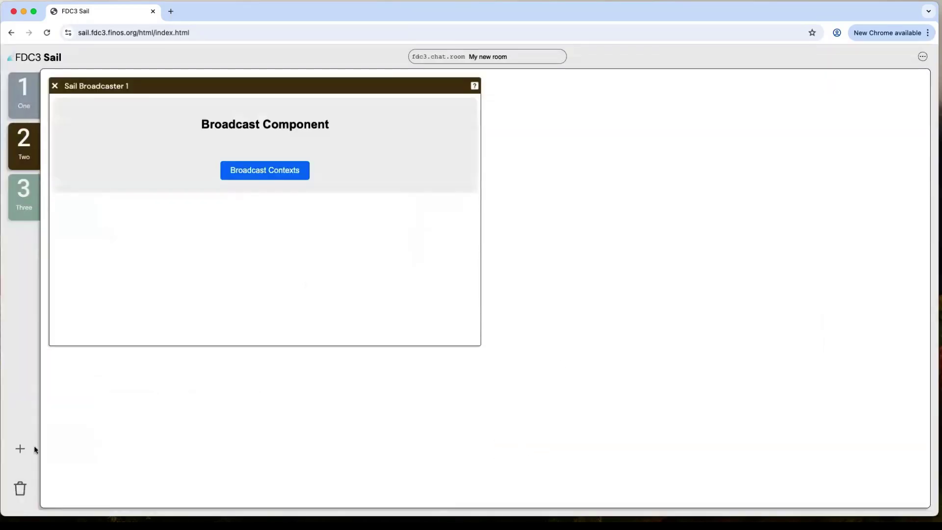
# Open three Sail Receiver apps in workspace Two alongside the broadcaster
pyautogui.click(22, 448)
pyautogui.click(131, 358)
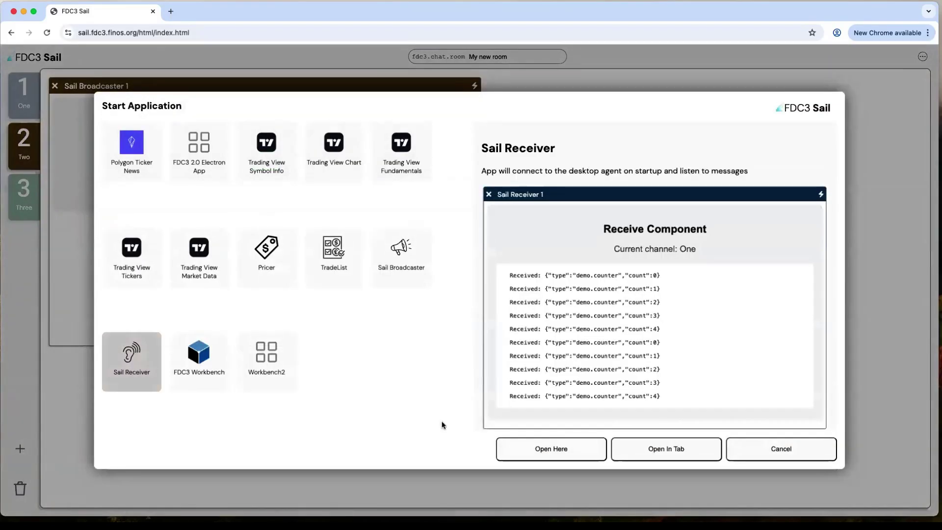
pyautogui.click(550, 447)
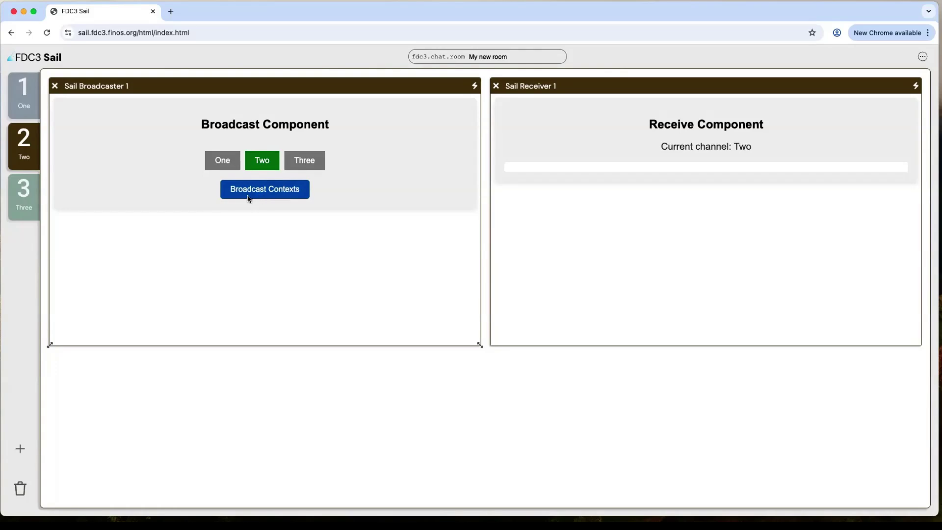
pyautogui.click(19, 450)
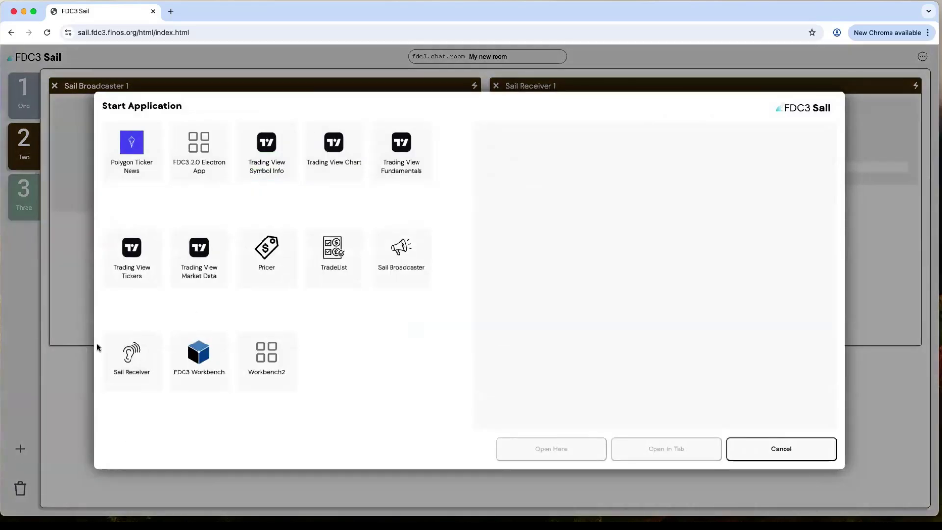
pyautogui.click(128, 356)
pyautogui.click(564, 447)
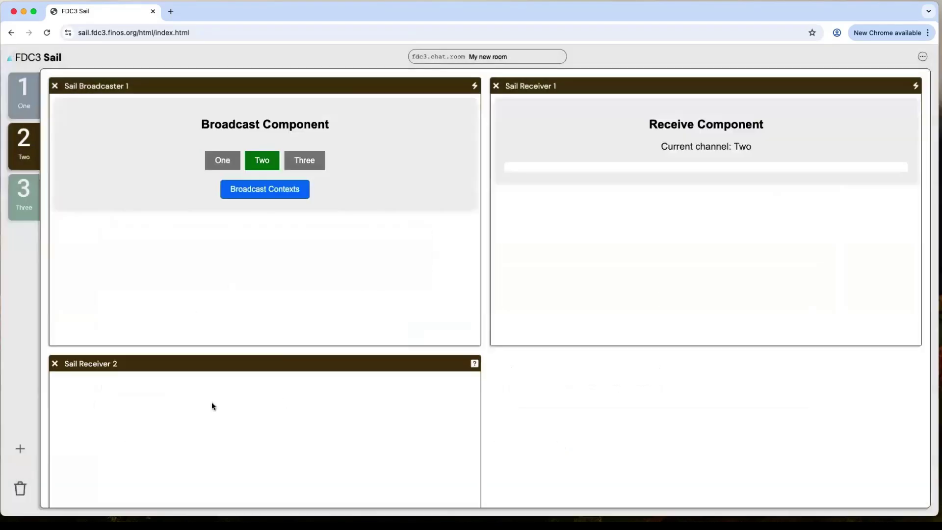
pyautogui.click(20, 448)
pyautogui.click(132, 362)
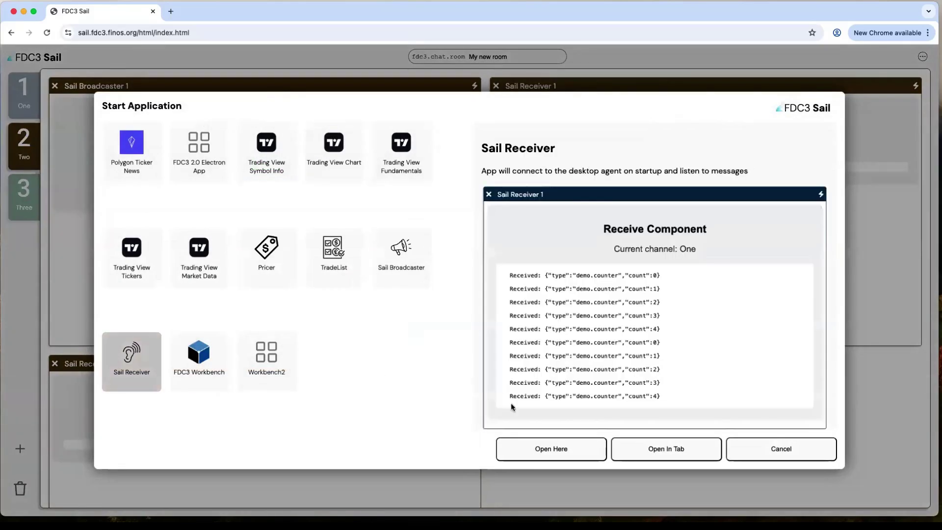
pyautogui.click(551, 449)
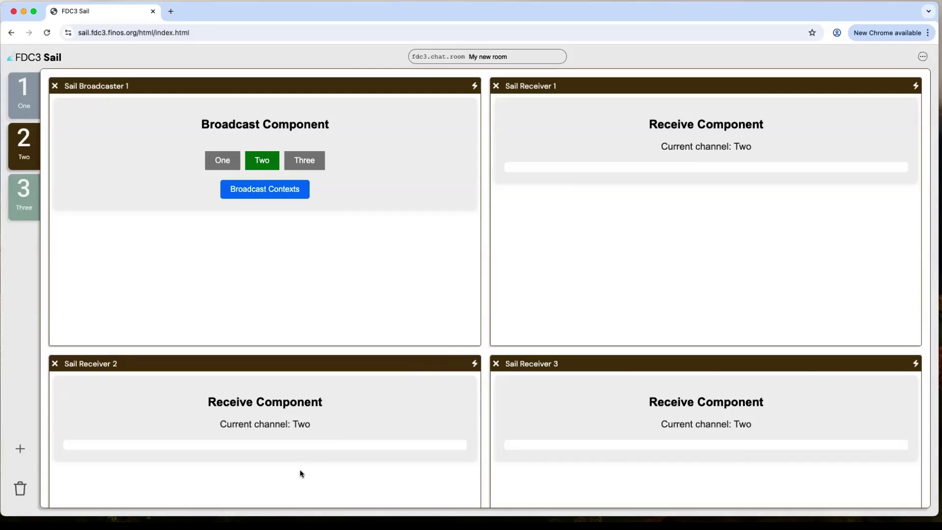
# Broadcast the contexts from Sail Broadcaster on channel Two and review the messages in the three receivers
pyautogui.click(258, 191)
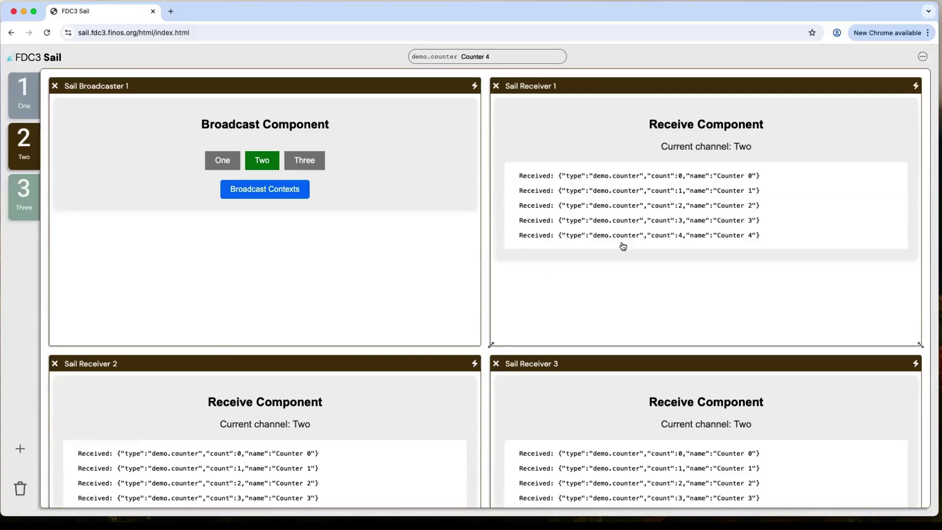
pyautogui.scroll(-3, 662, 326)
pyautogui.scroll(3, 661, 325)
pyautogui.scroll(-3, 663, 326)
pyautogui.scroll(3, 568, 280)
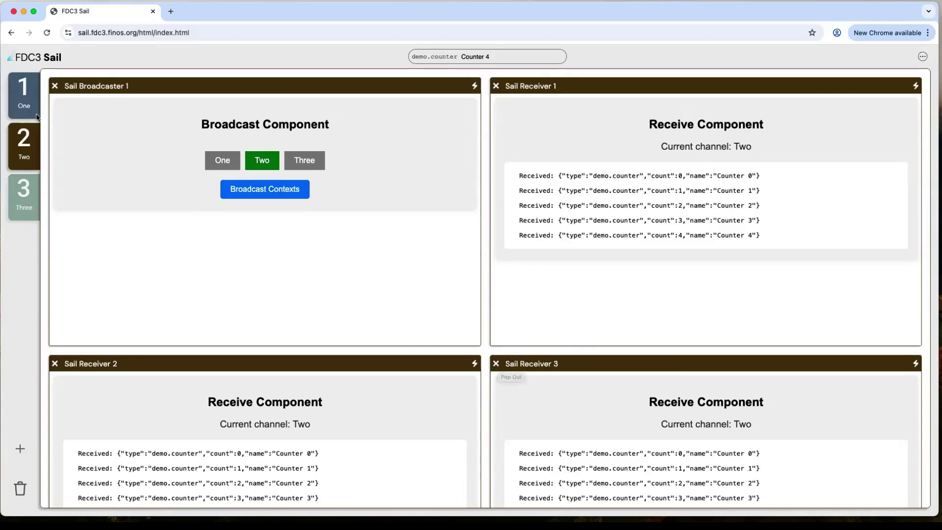
# Return to workspace One, close TradeList and open Trading View Market Data there
pyautogui.click(24, 103)
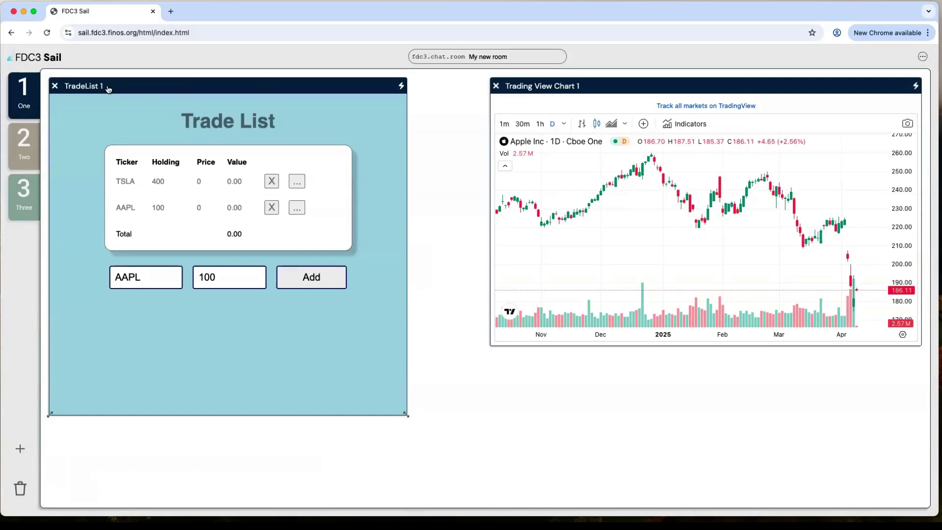
pyautogui.click(54, 86)
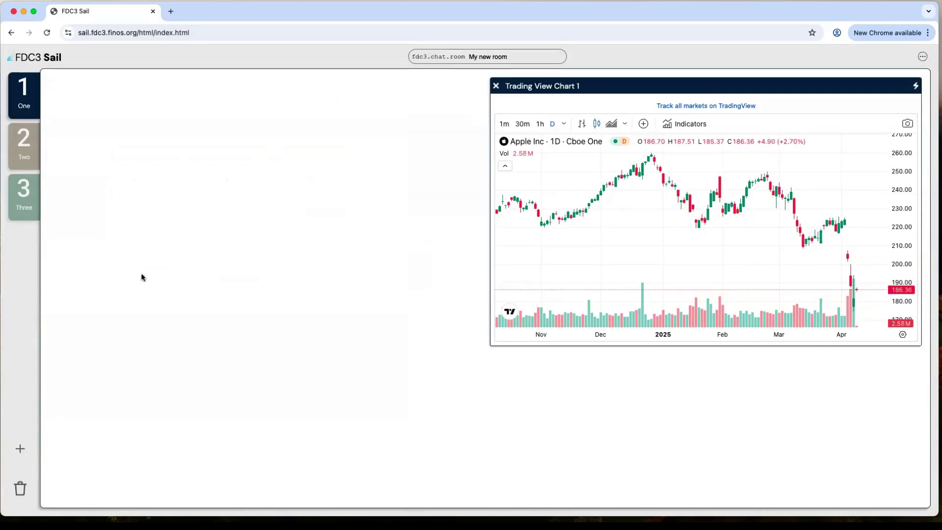
pyautogui.click(21, 448)
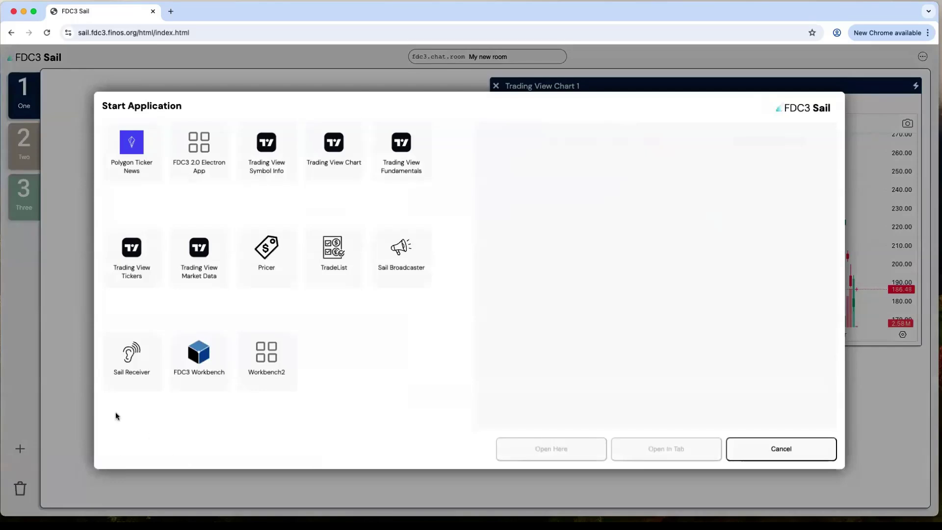
pyautogui.click(201, 264)
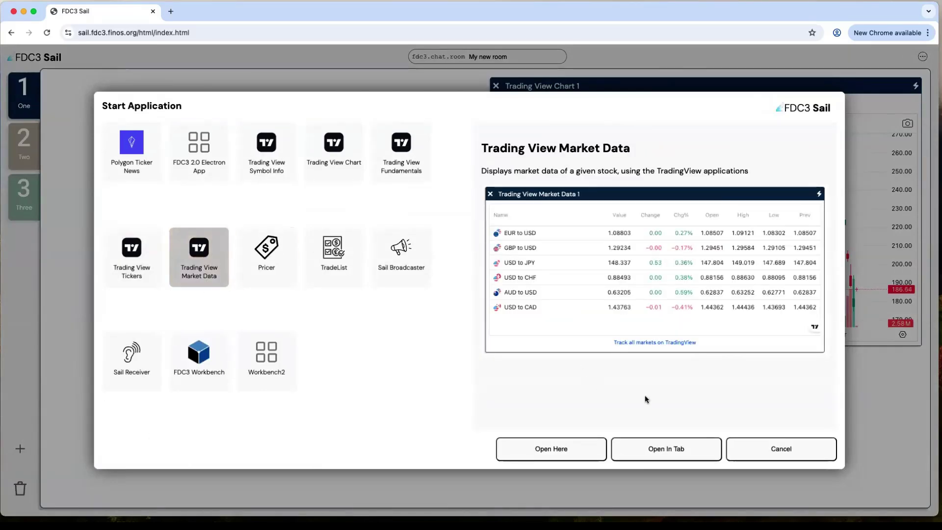
pyautogui.click(576, 453)
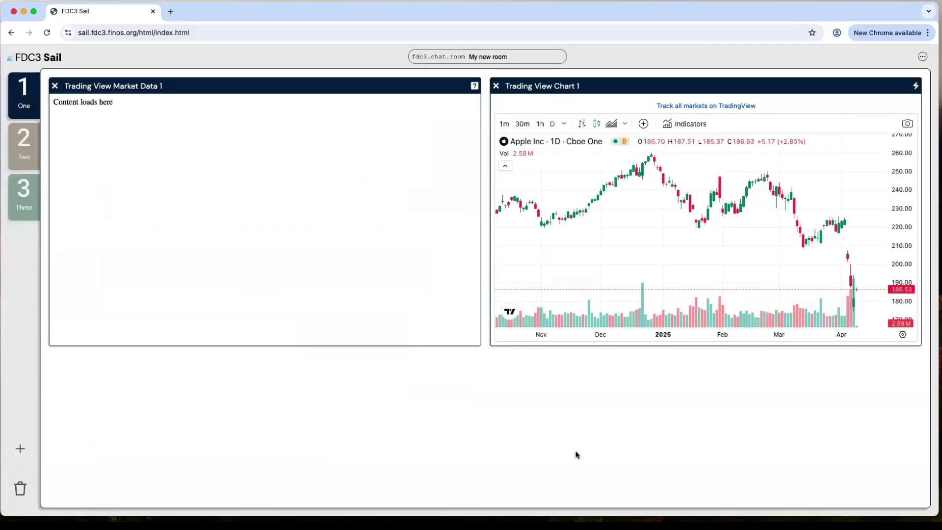
# Open Polygon Ticker News and FDC3 Workbench in workspace One
pyautogui.click(20, 449)
pyautogui.click(132, 157)
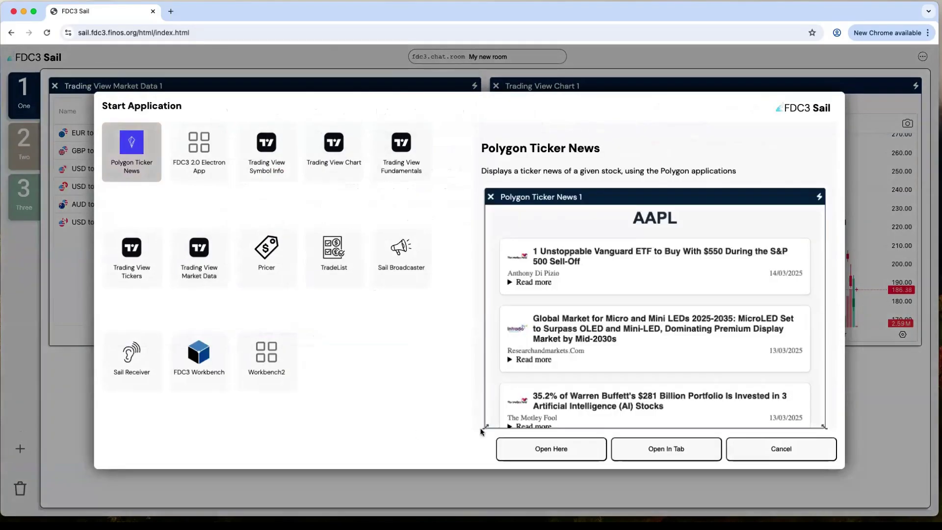
pyautogui.click(544, 448)
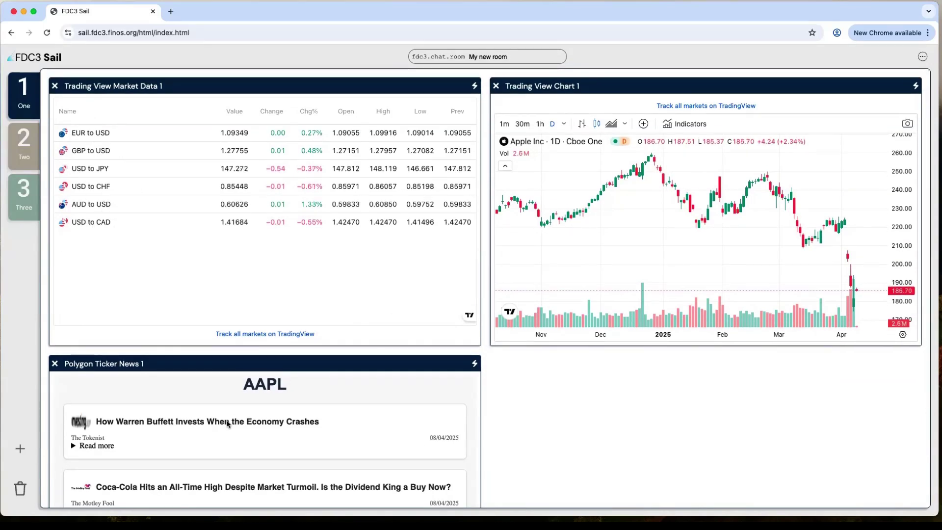
pyautogui.click(20, 449)
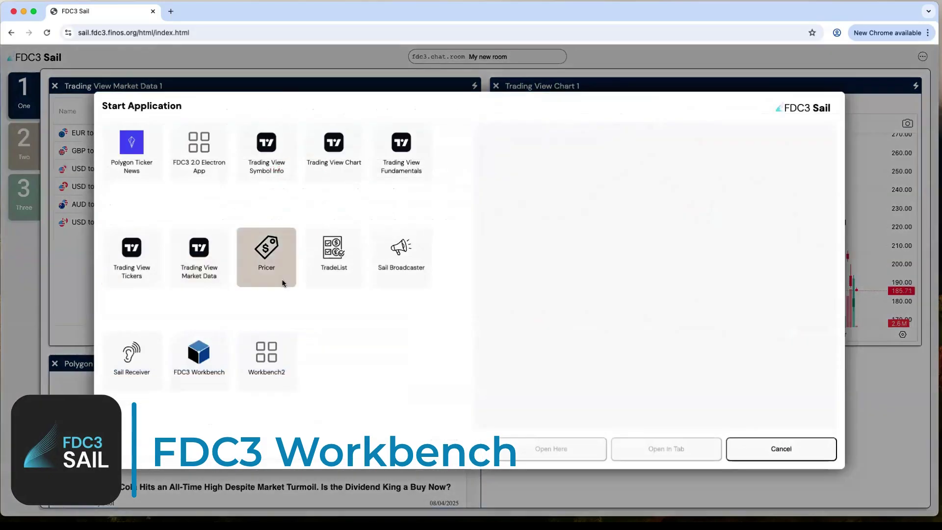
pyautogui.click(199, 364)
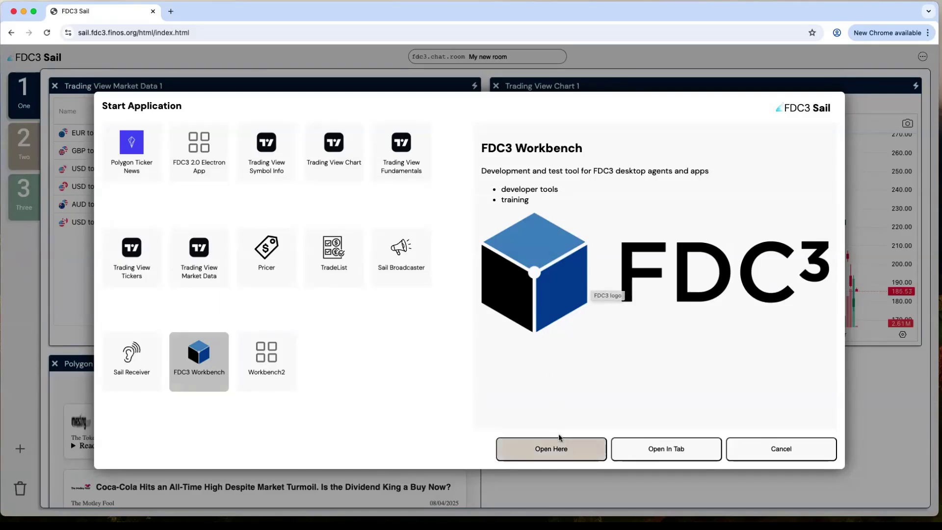
pyautogui.click(551, 449)
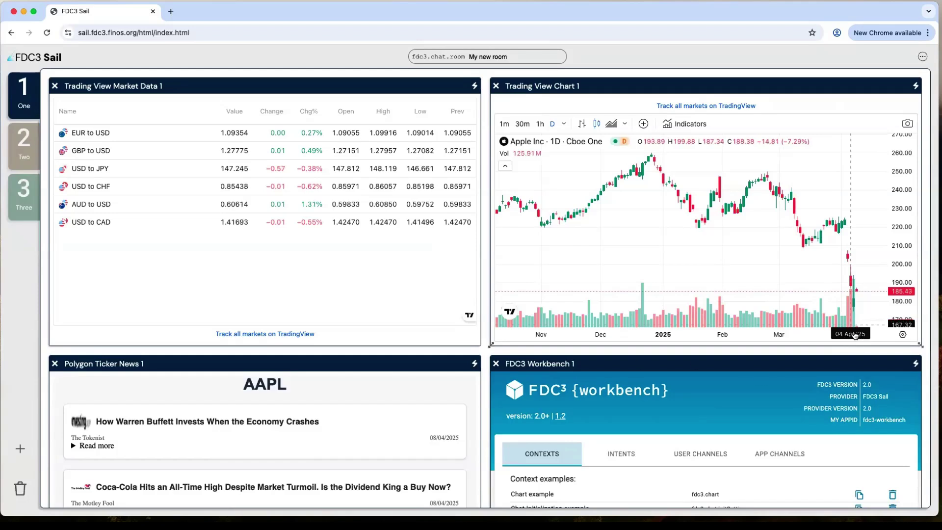
# Swap the FDC3 Workbench tile with the Trading View Chart tile and check the workbench's current user channel
pyautogui.moveTo(735, 364); pyautogui.dragTo(734, 148)
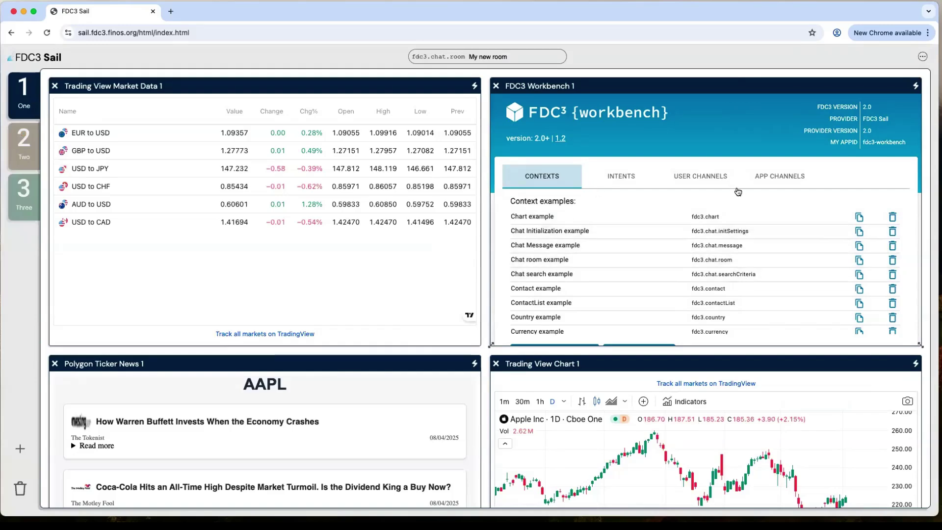
pyautogui.click(698, 181)
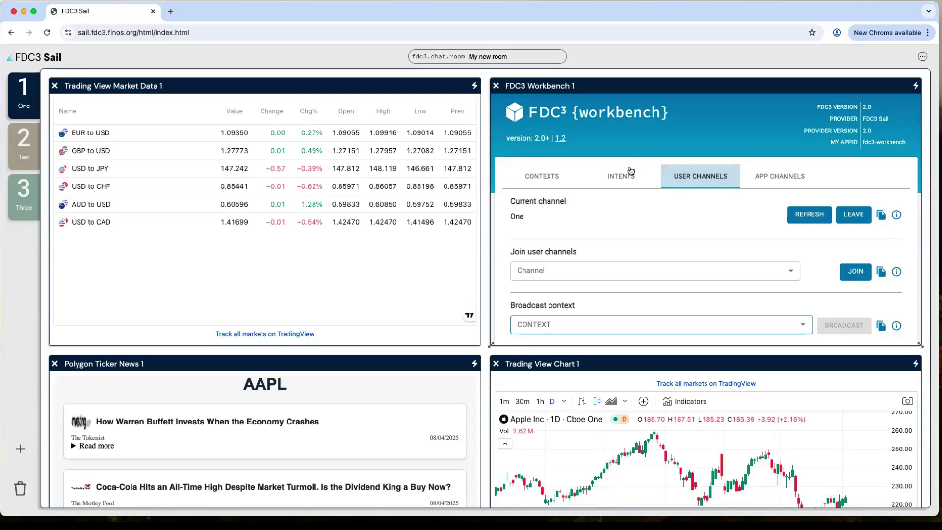
pyautogui.doubleClick(514, 216)
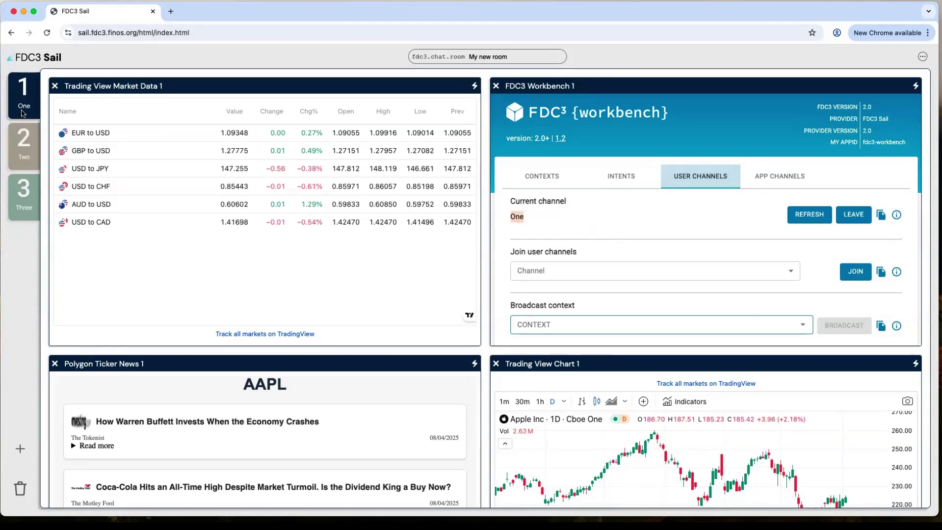
pyautogui.click(649, 206)
# Broadcast the context "Instrument example - MSFT" from FDC3 Workbench on user channel One
pyautogui.scroll(-2, 727, 218)
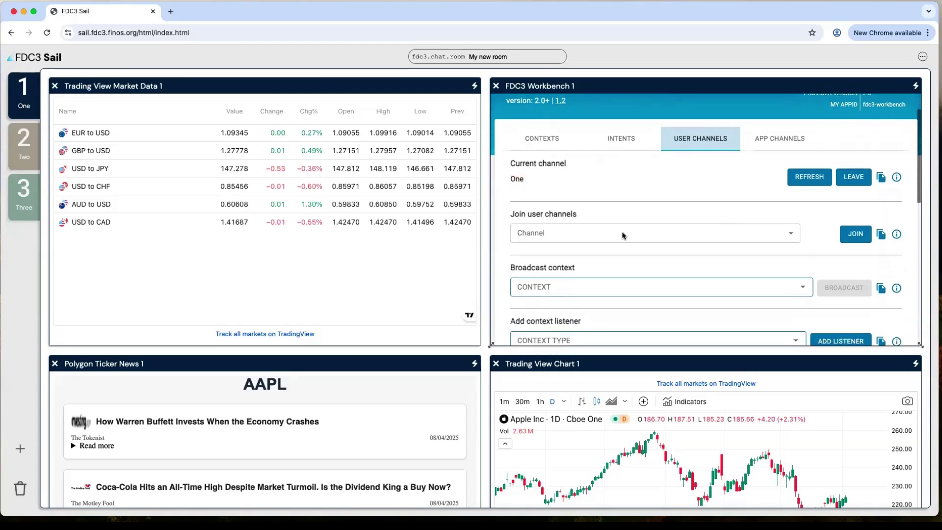
pyautogui.click(570, 287)
pyautogui.scroll(-5, 595, 213)
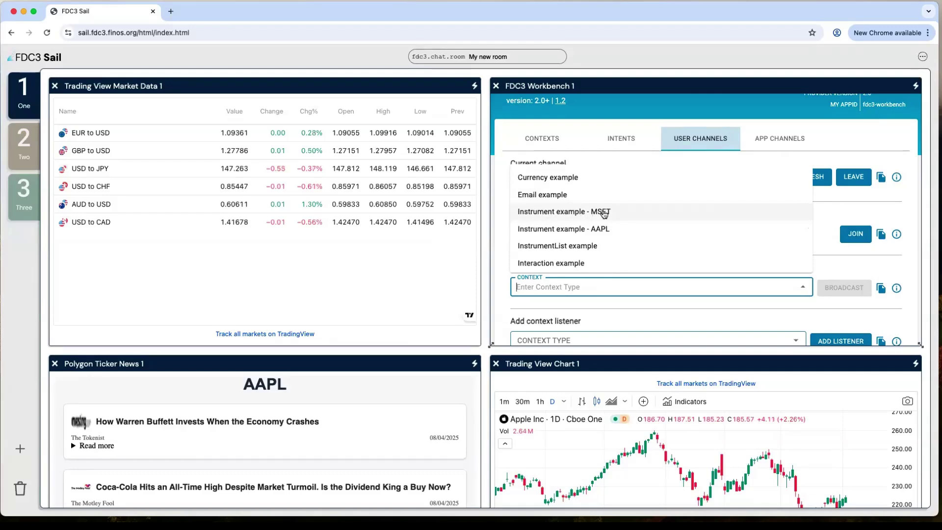
pyautogui.click(565, 216)
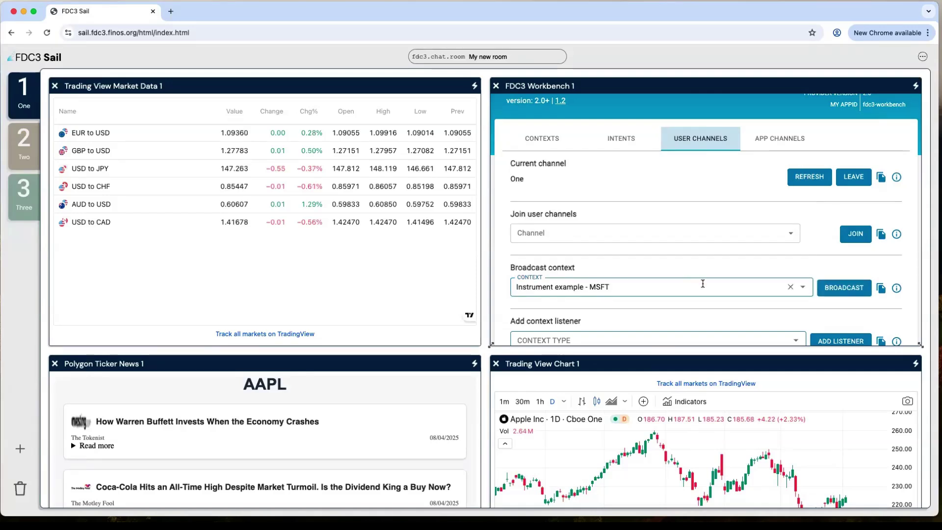
pyautogui.click(846, 289)
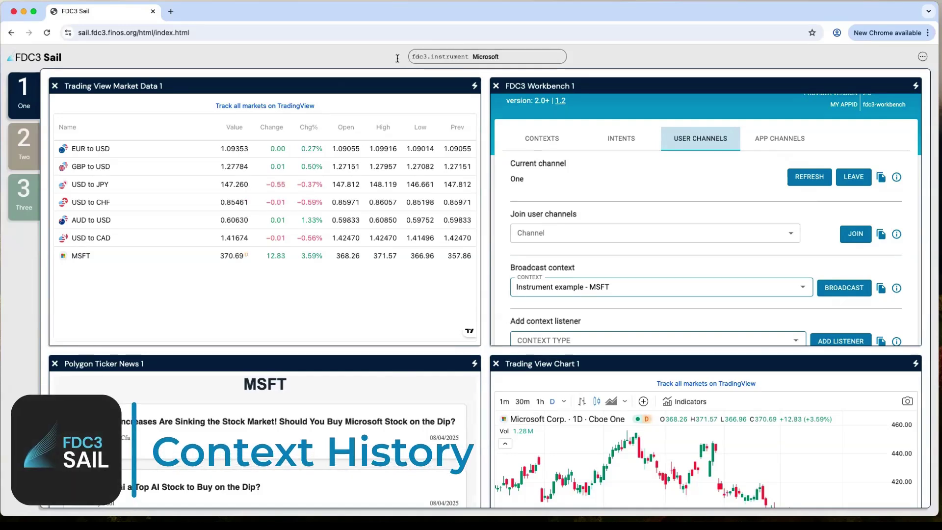
# Open the context history of channel One and examine the JSON of the fdc3.chat.room entry
pyautogui.click(506, 57)
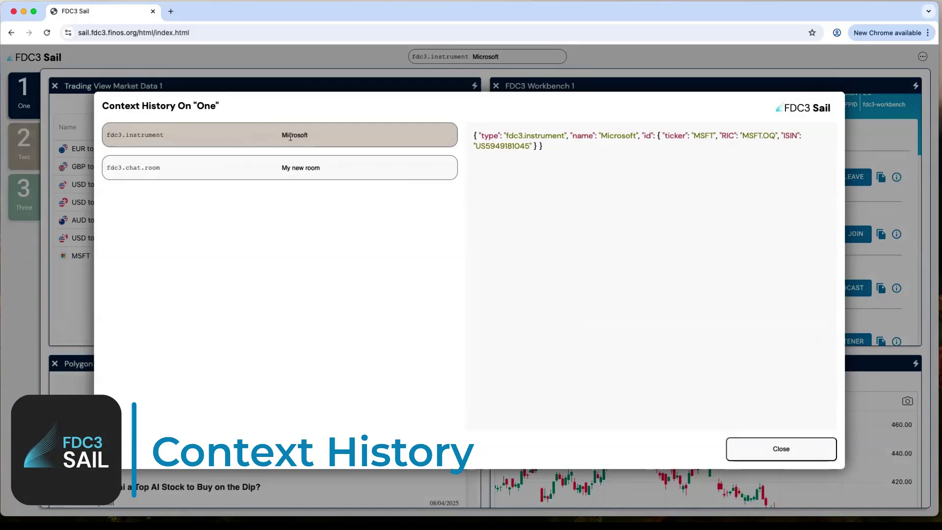
pyautogui.click(173, 168)
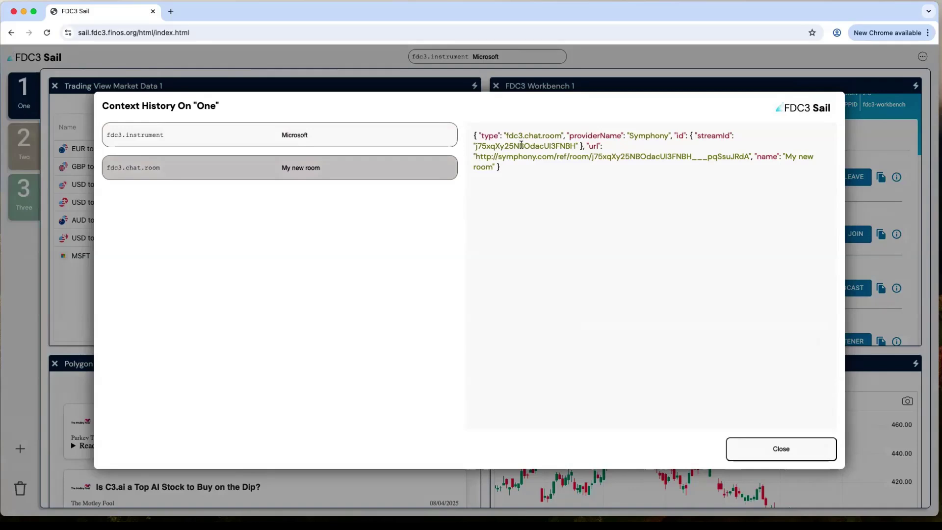
pyautogui.moveTo(503, 156); pyautogui.dragTo(475, 146)
pyautogui.click(496, 144)
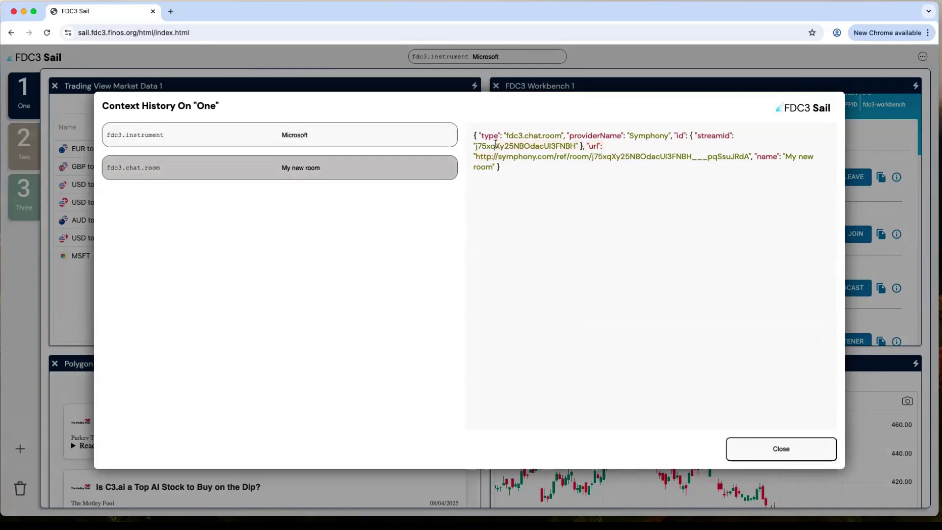
# Compare the two history entries, examine the JSON of the Microsoft fdc3.instrument context, and close the context history
pyautogui.click(333, 141)
pyautogui.click(310, 164)
pyautogui.click(315, 133)
pyautogui.click(310, 164)
pyautogui.click(316, 139)
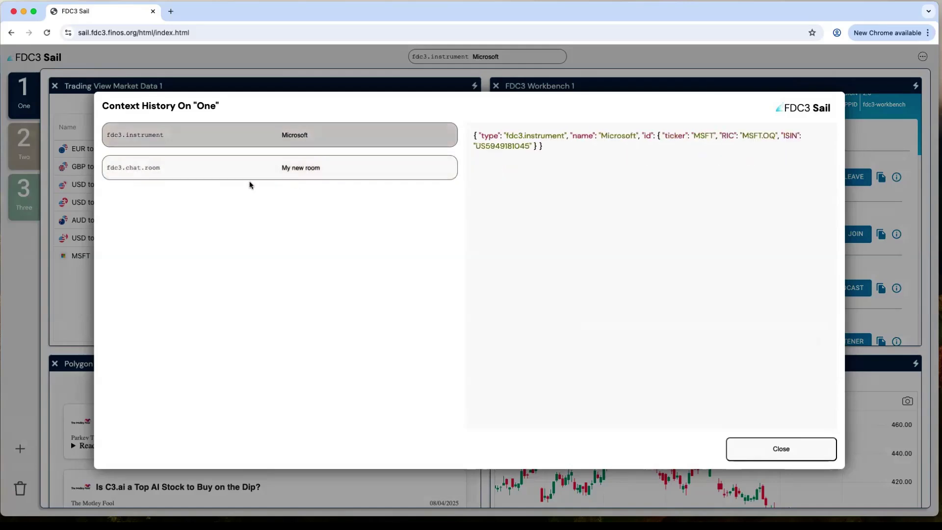
pyautogui.moveTo(474, 135); pyautogui.dragTo(546, 147)
pyautogui.click(515, 141)
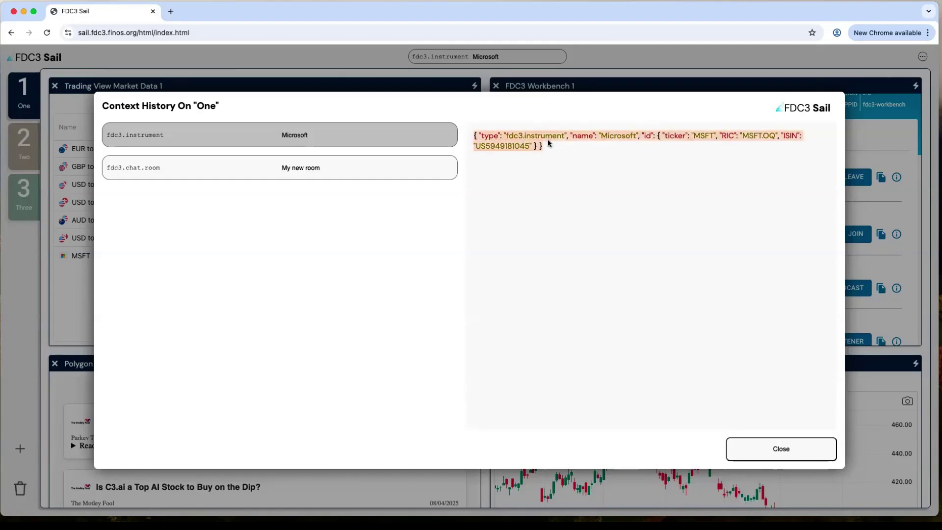
pyautogui.click(549, 143)
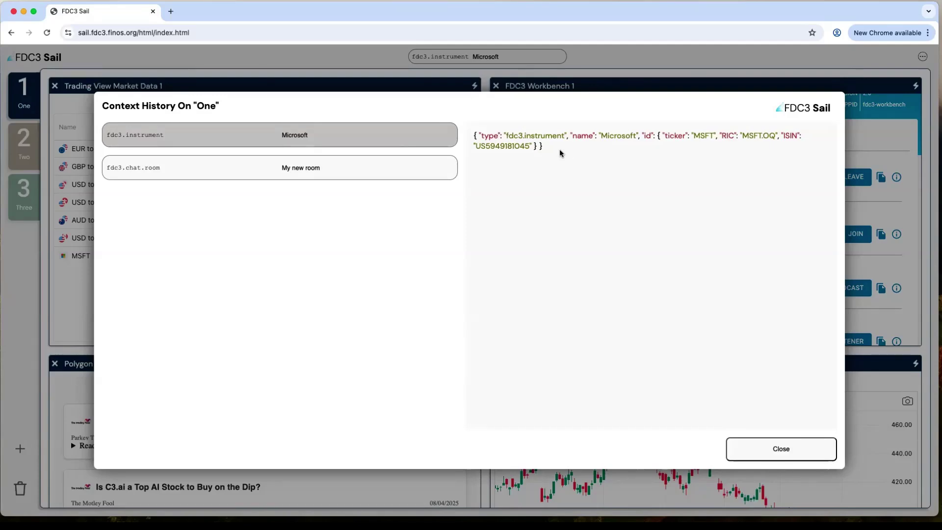
pyautogui.click(769, 452)
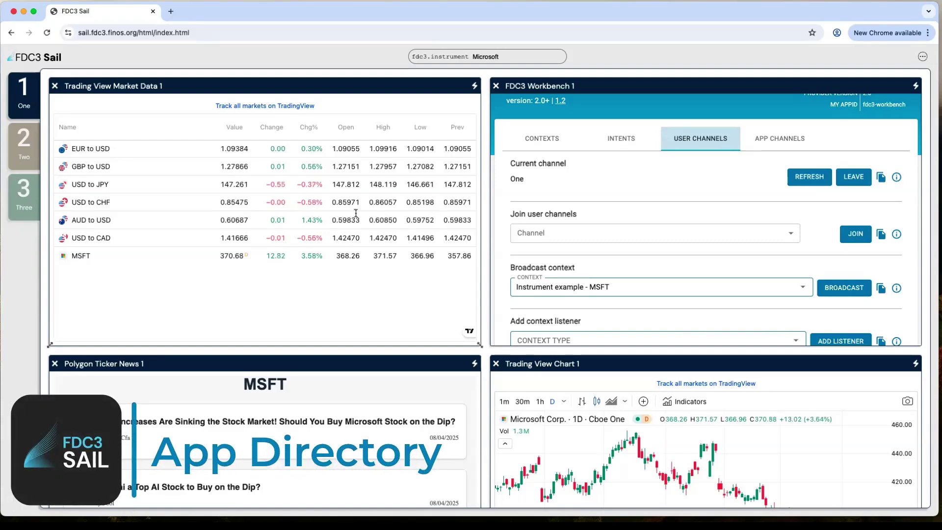
# Close all four apps in workspace One
pyautogui.click(55, 85)
pyautogui.click(55, 86)
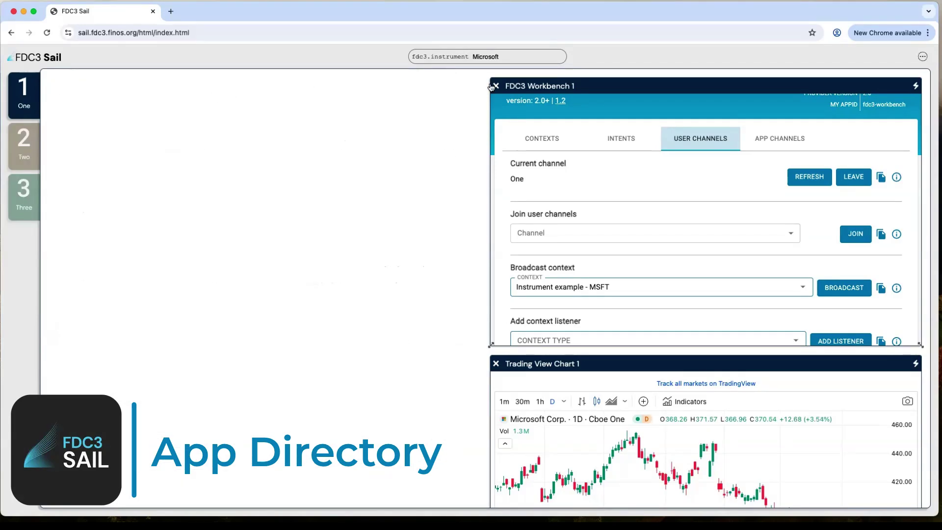
pyautogui.click(497, 86)
pyautogui.click(496, 86)
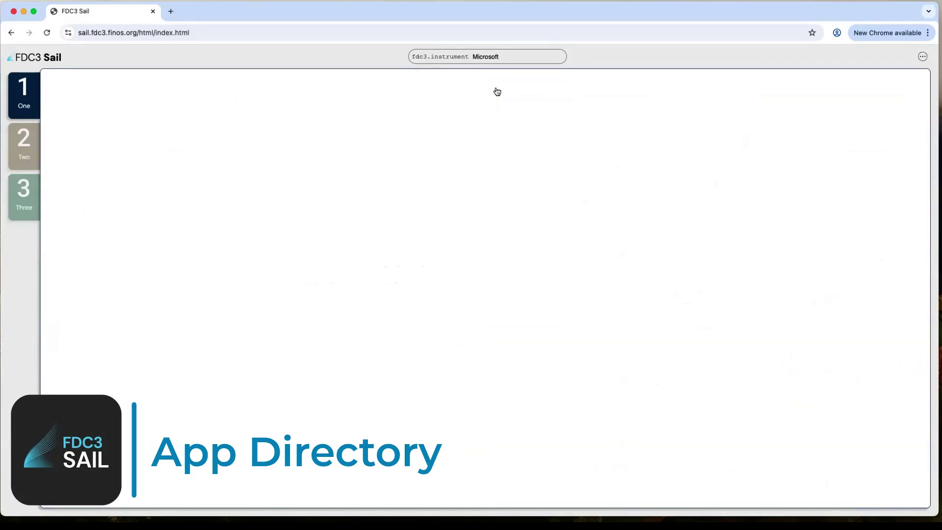
# Review the app directories in the Sail configuration and disable the Polygon Apps directory
pyautogui.click(922, 57)
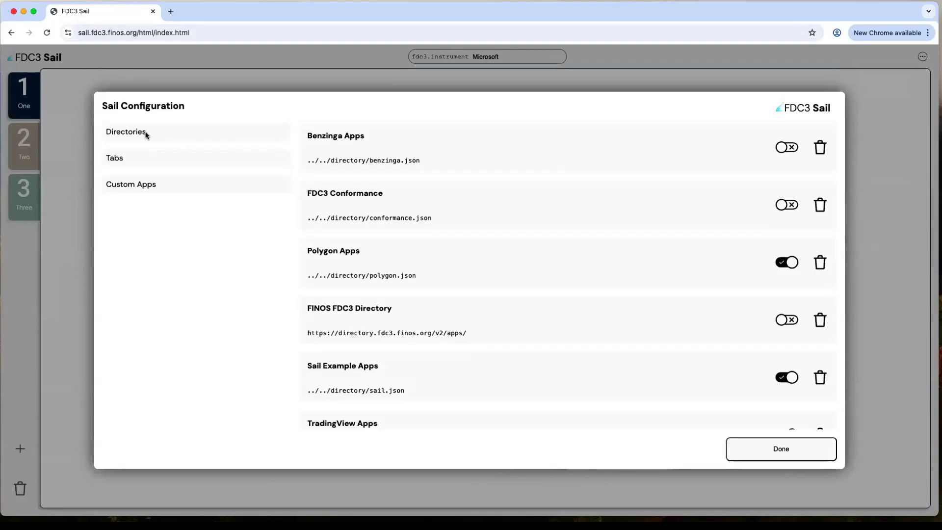
pyautogui.scroll(-5, 374, 142)
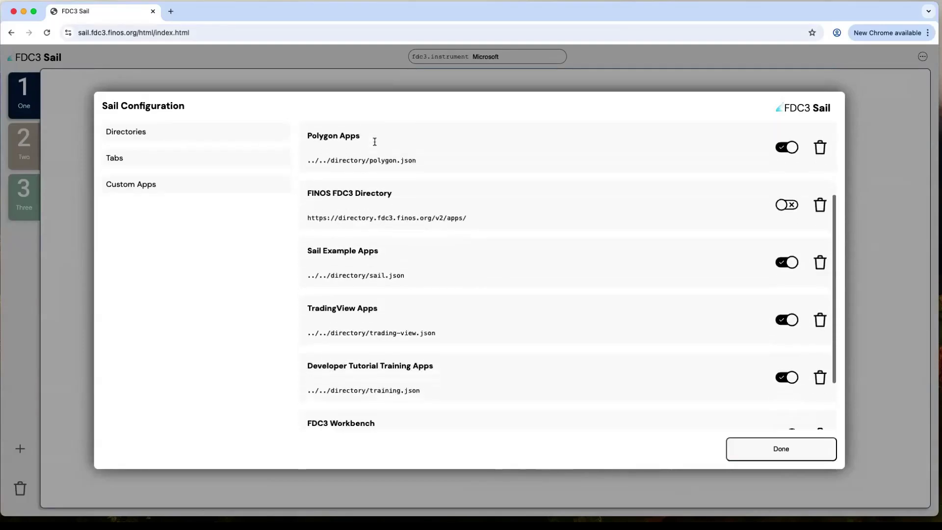
pyautogui.scroll(5, 376, 145)
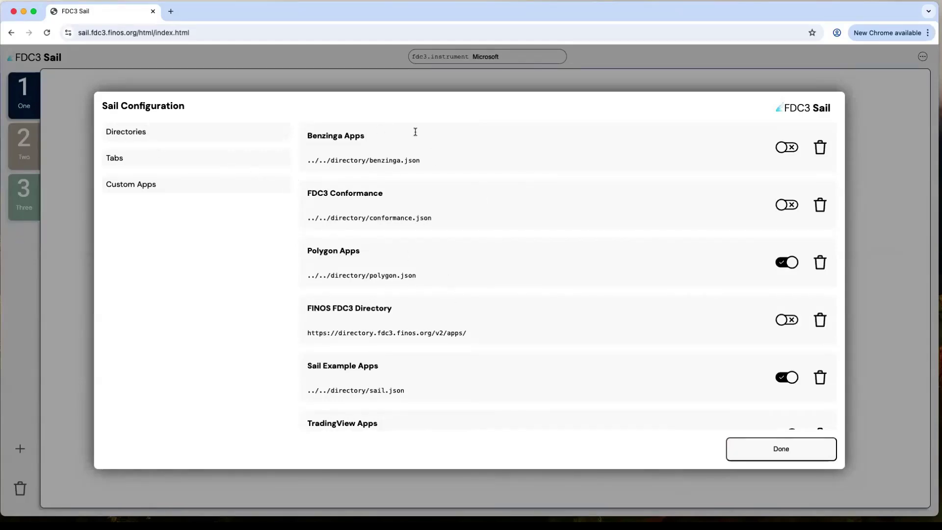
pyautogui.scroll(-4, 584, 206)
pyautogui.scroll(4, 585, 206)
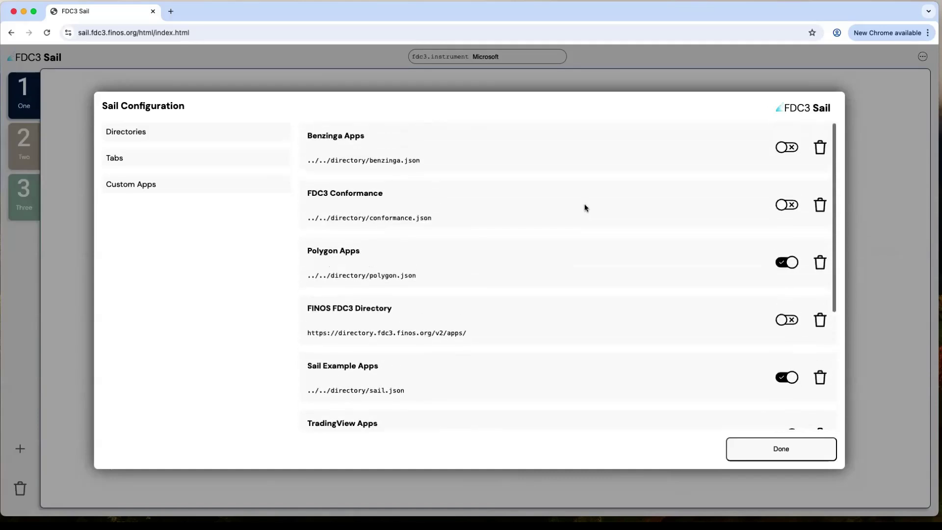
pyautogui.click(789, 262)
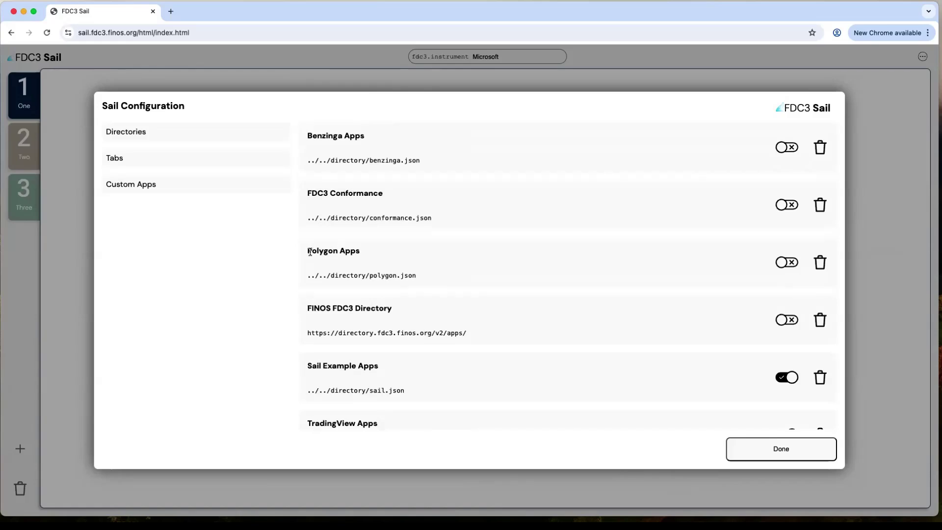
pyautogui.click(373, 250)
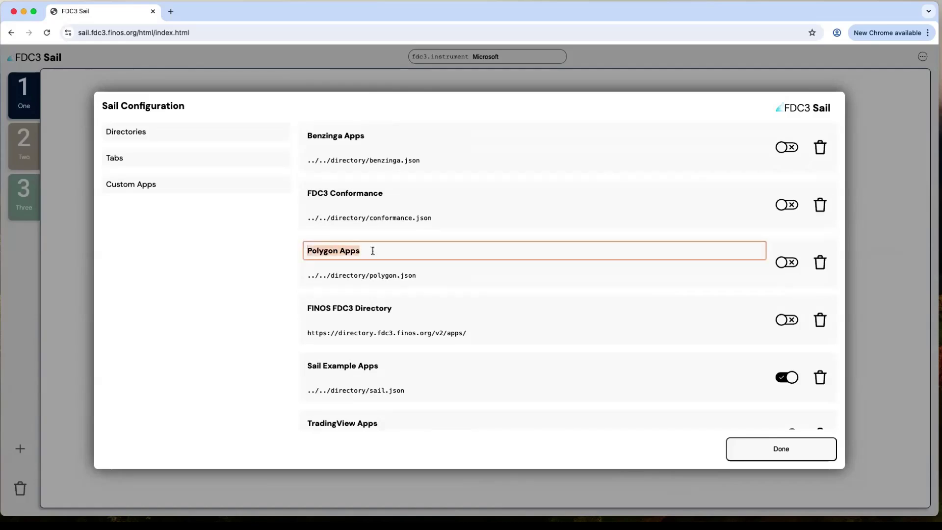
pyautogui.click(769, 442)
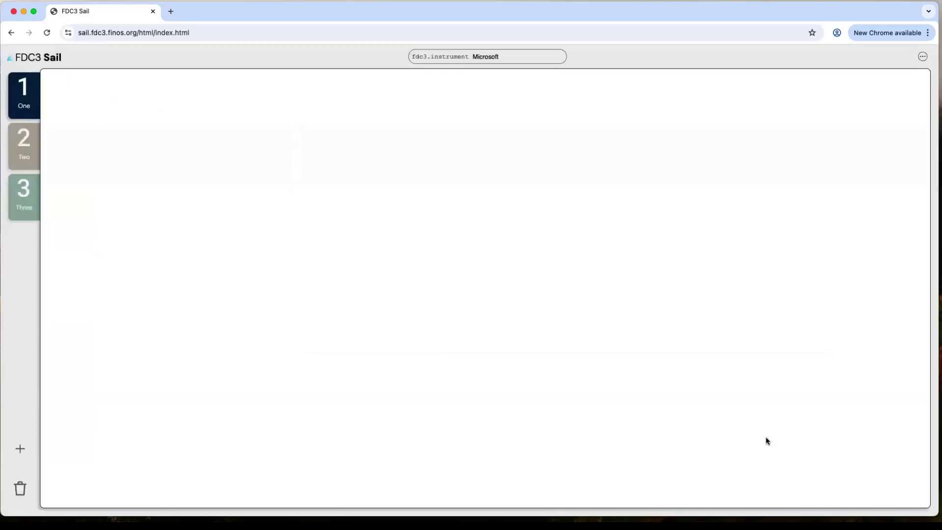
# Open TradeList in workspace One and check which intents are offered for its TSLA holding, without sending it
pyautogui.click(21, 450)
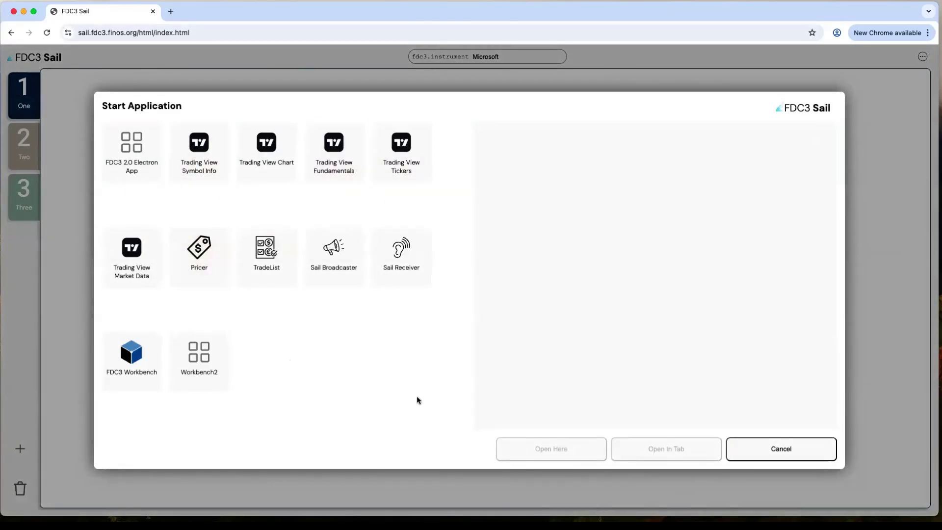
pyautogui.click(758, 450)
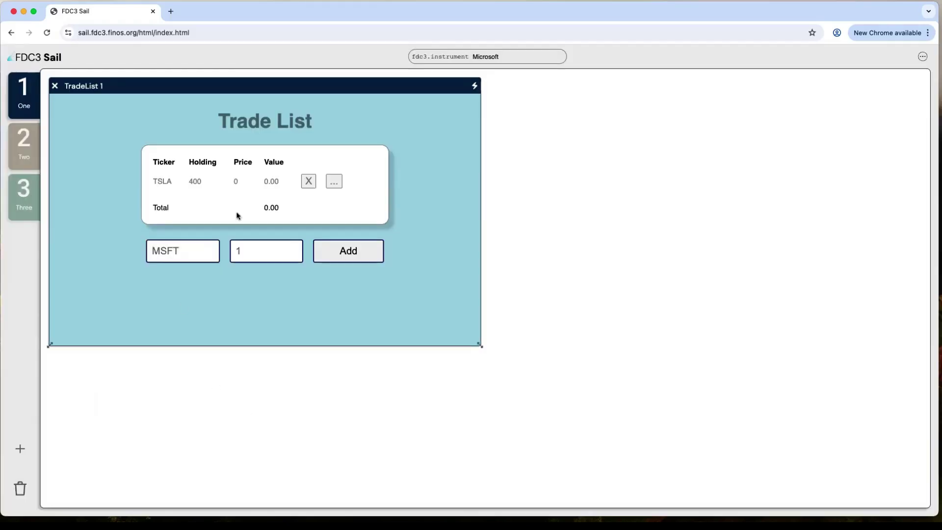
pyautogui.click(334, 182)
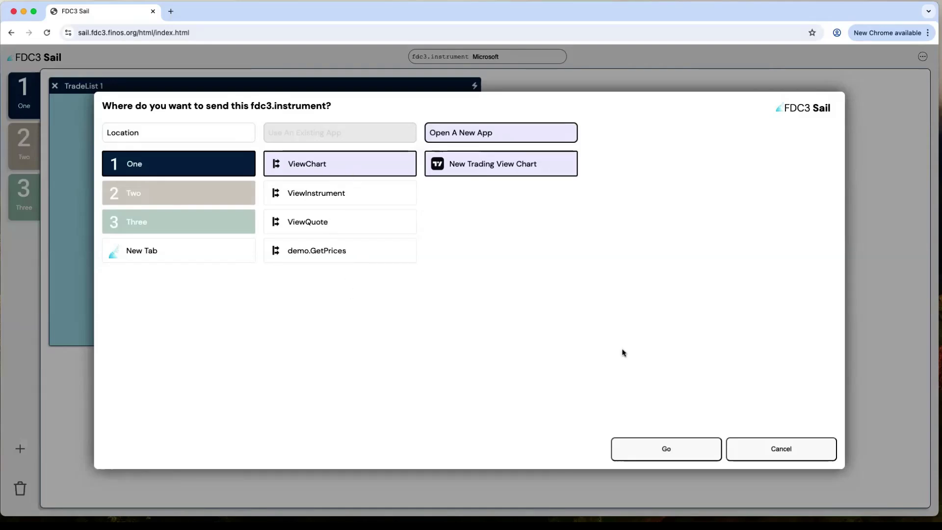
pyautogui.click(774, 443)
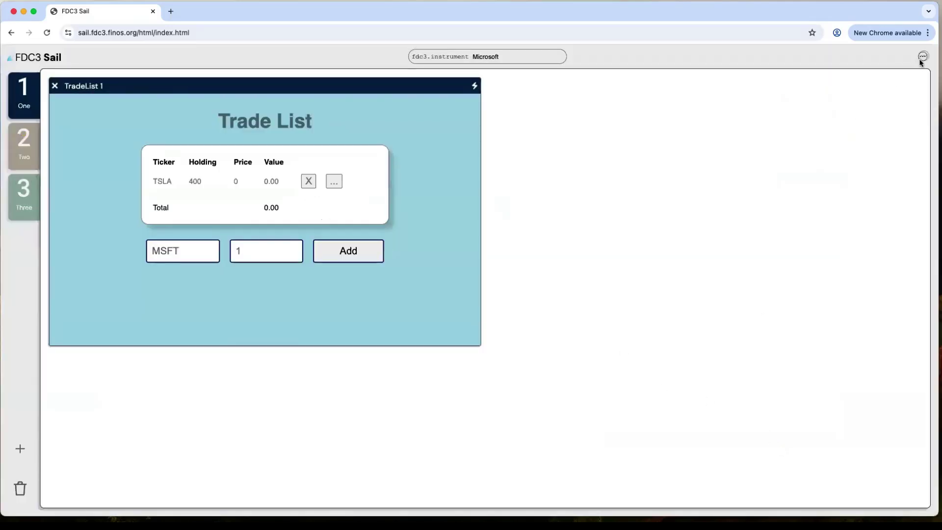
# Enable the Polygon Apps directory in the Sail configuration
pyautogui.click(922, 58)
pyautogui.click(782, 262)
pyautogui.click(785, 444)
# Raise the ViewNews intent for the TSLA holding into a new Polygon Ticker News app and review its articles
pyautogui.click(334, 181)
pyautogui.click(319, 223)
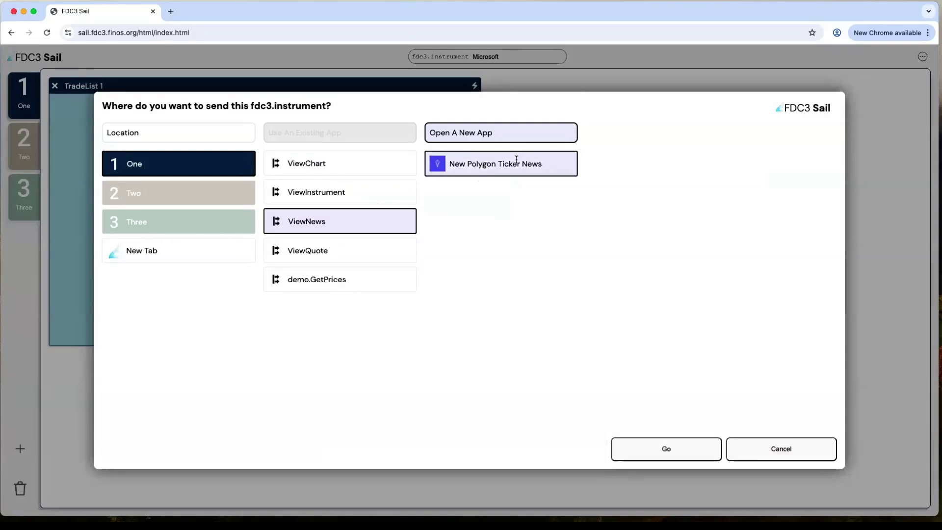
pyautogui.click(669, 447)
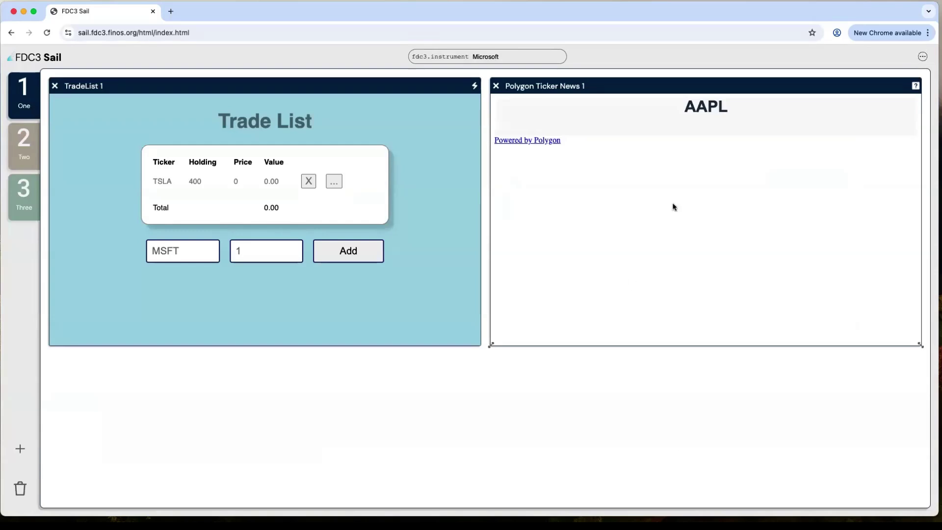
pyautogui.scroll(-3, 704, 238)
pyautogui.scroll(3, 704, 237)
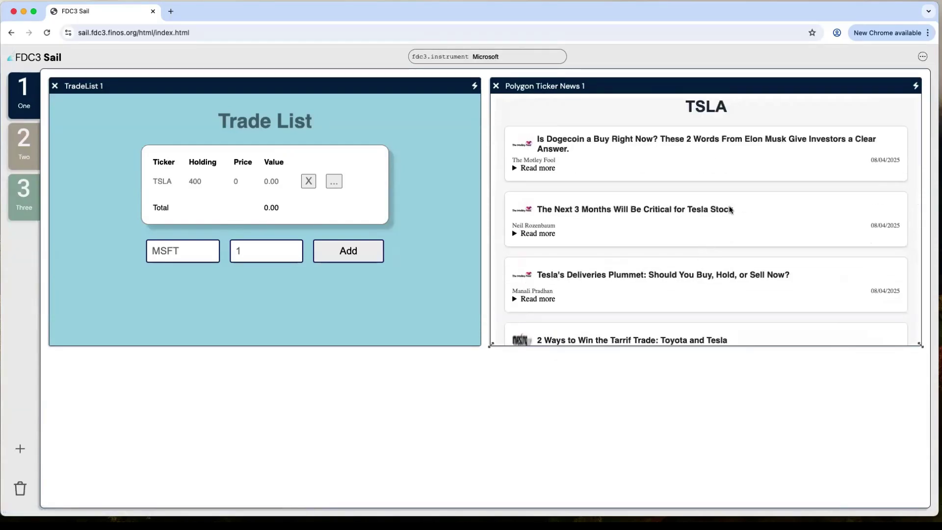
pyautogui.scroll(-2, 730, 209)
pyautogui.scroll(2, 728, 208)
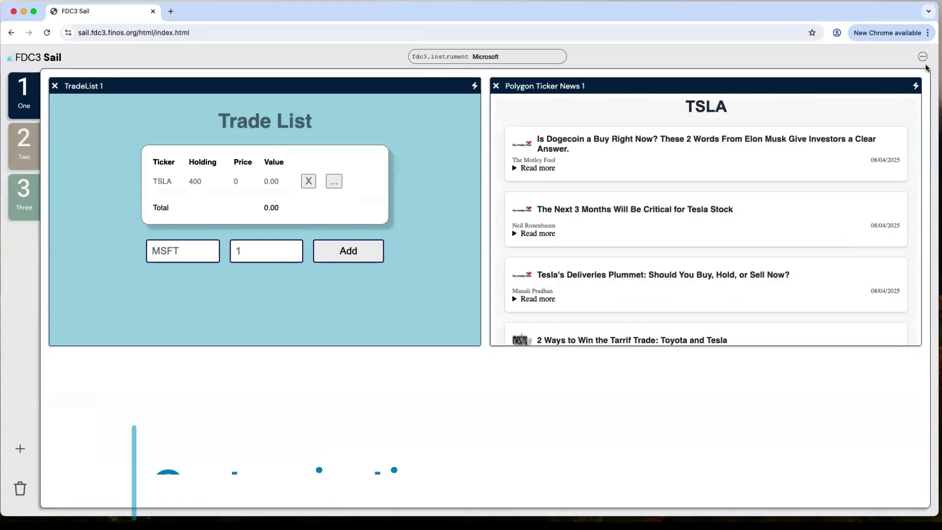
pyautogui.click(923, 57)
pyautogui.scroll(-5, 415, 153)
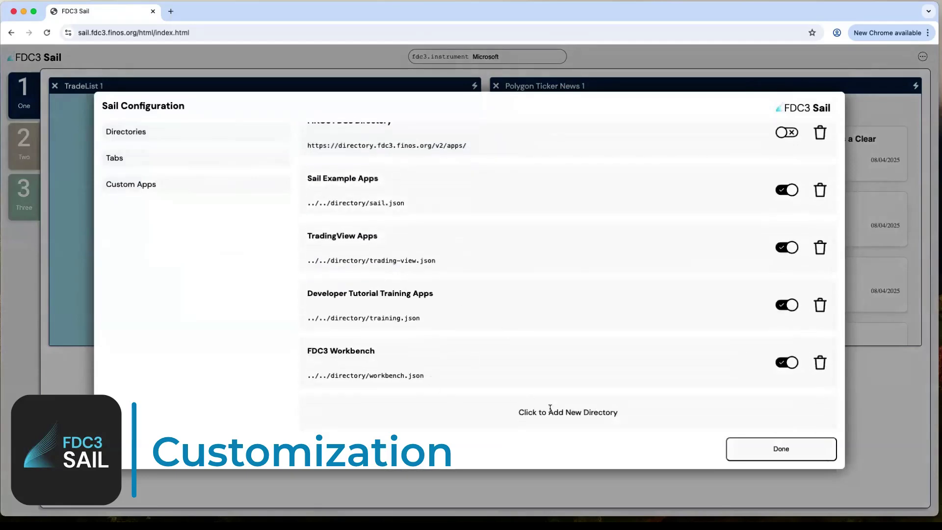
pyautogui.click(575, 422)
pyautogui.scroll(-2, 552, 404)
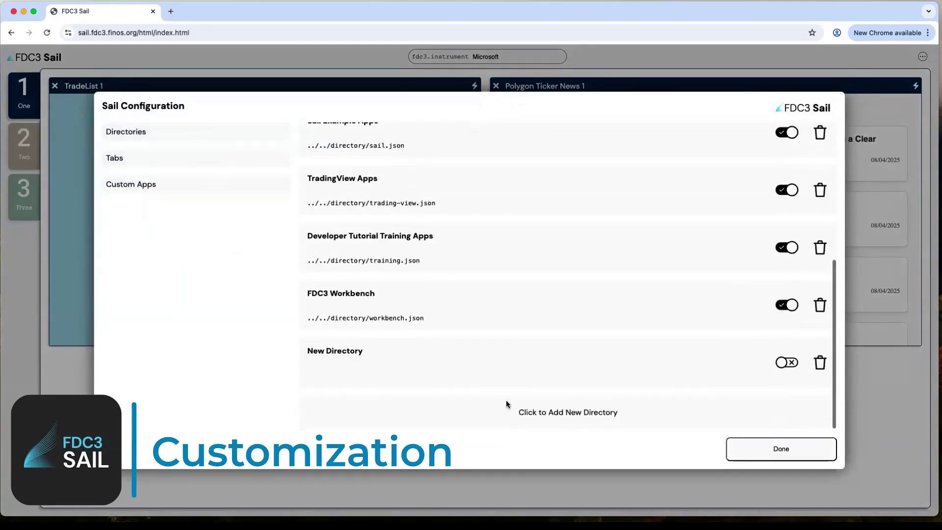
pyautogui.tripleClick(349, 350)
pyautogui.write('My New Direcrto')
pyautogui.press('BackSpace')
pyautogui.press('BackSpace')
pyautogui.press('BackSpace')
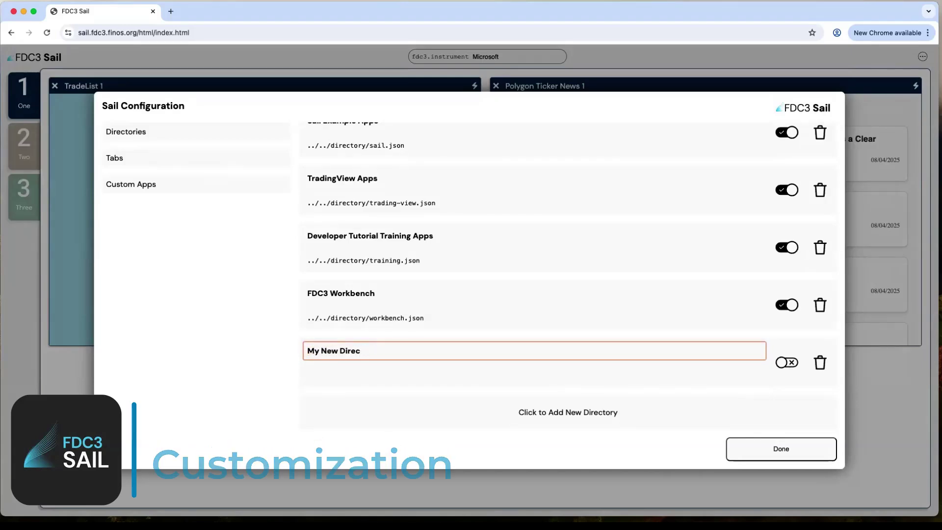
pyautogui.write('tory')
pyautogui.click(328, 378)
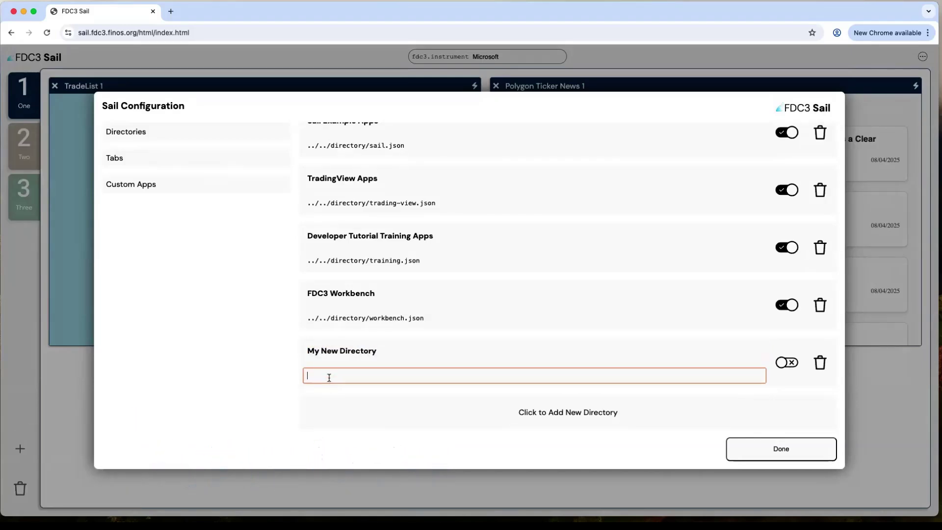
pyautogui.write('http://some.url.here')
# Inspect the FDC3 Workbench directory's path, and remove My New Directory from the configuration
pyautogui.click(320, 319)
pyautogui.moveTo(424, 318); pyautogui.dragTo(314, 319)
pyautogui.click(338, 318)
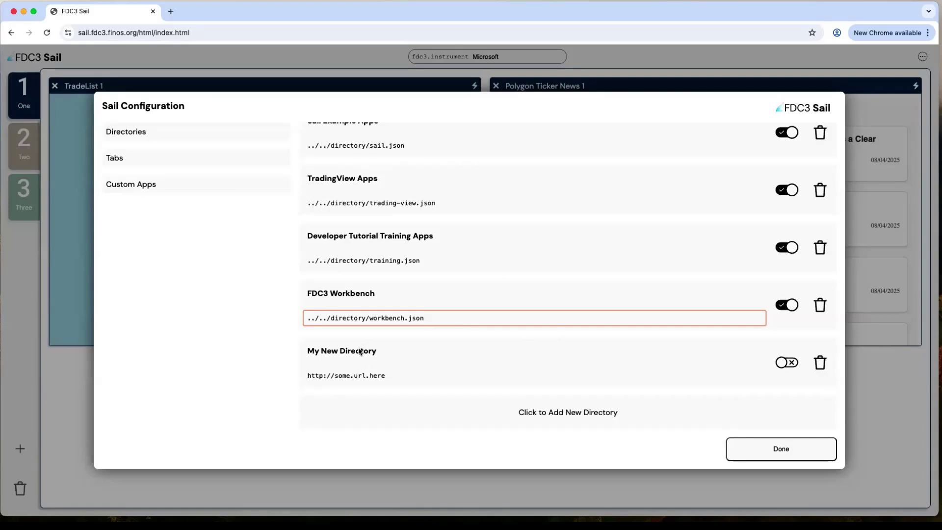
pyautogui.click(820, 363)
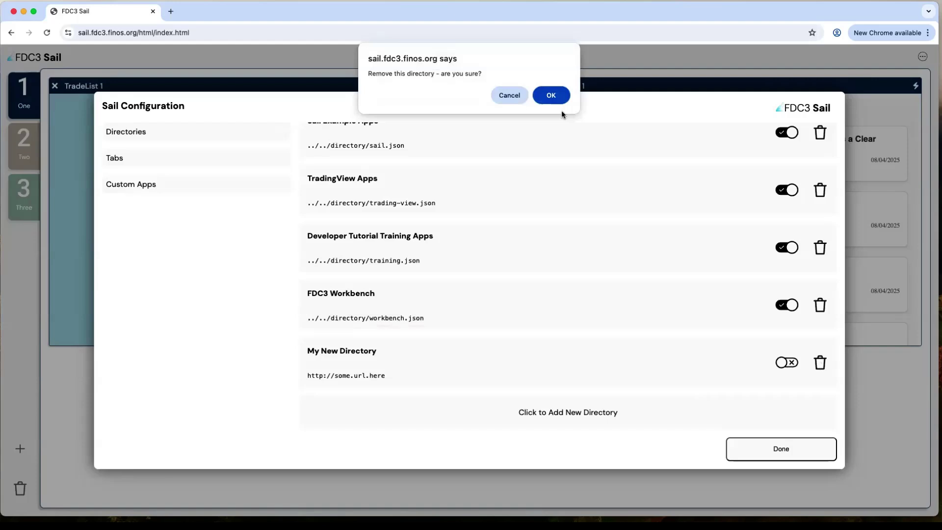
pyautogui.click(555, 98)
# Review the name and URL of the Workbench2 custom app in the Sail configuration
pyautogui.click(142, 185)
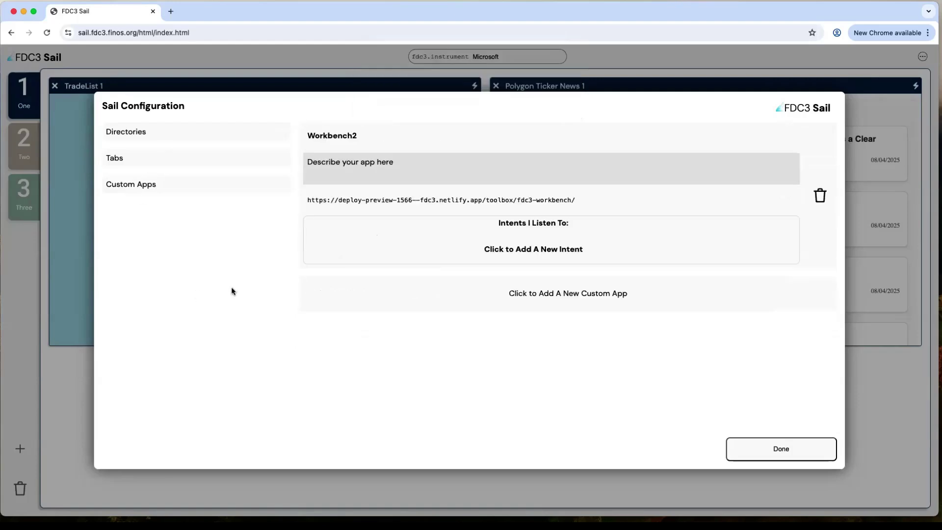
pyautogui.click(318, 139)
pyautogui.click(364, 135)
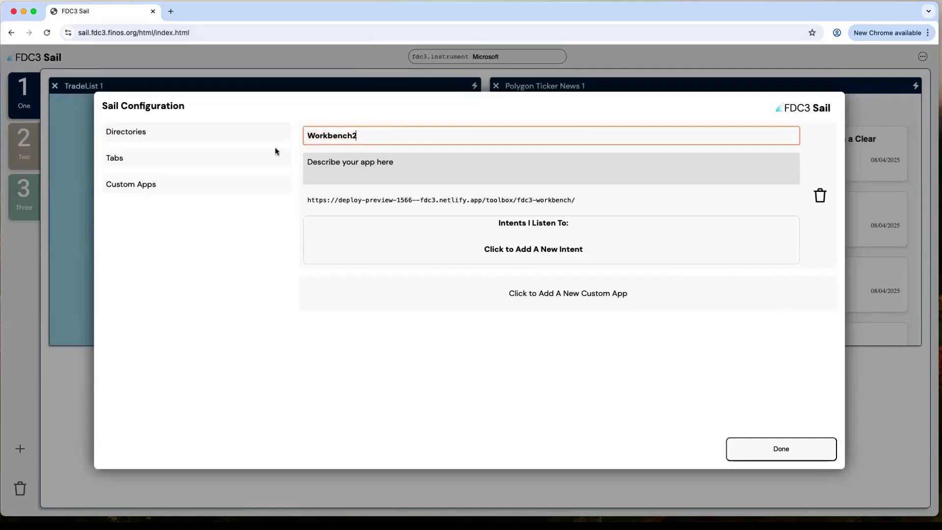
pyautogui.doubleClick(325, 140)
pyautogui.click(365, 140)
pyautogui.moveTo(305, 200); pyautogui.dragTo(576, 203)
pyautogui.click(577, 203)
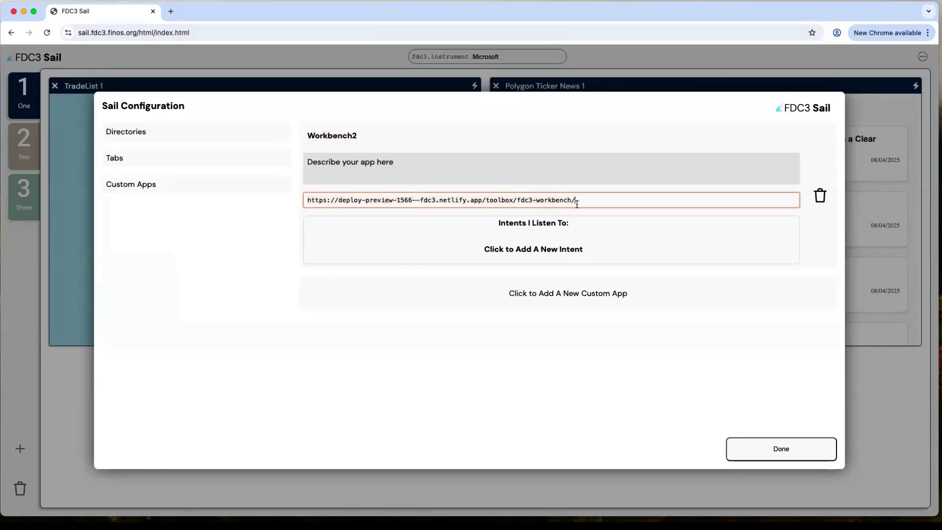
# Add a custom app named My Crazy News App, keeping its placeholder description and URL
pyautogui.click(563, 293)
pyautogui.scroll(-2, 530, 309)
pyautogui.click(324, 236)
pyautogui.press('super+a')
pyautogui.write('My Crazy News App')
pyautogui.press('Tab')
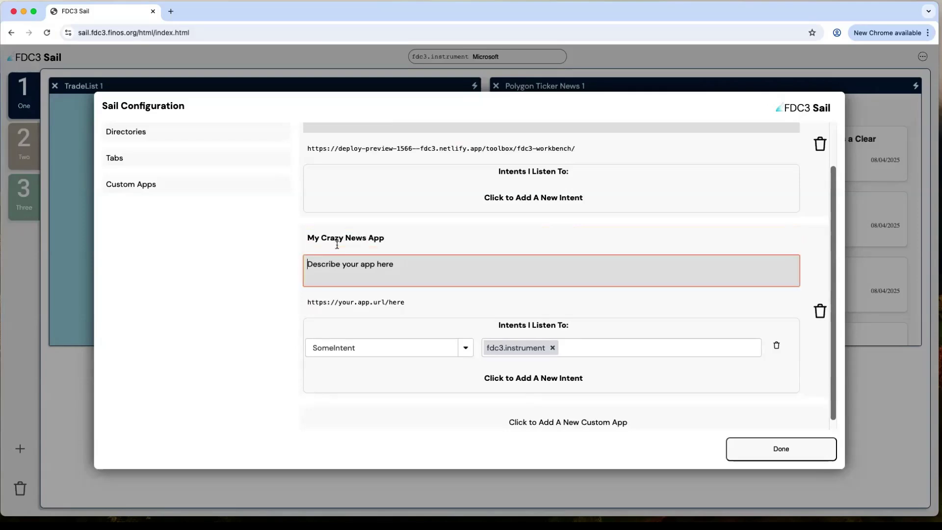
pyautogui.click(391, 302)
# Make My Crazy News App listen for the ViewNews intent with the fdc3.product context type instead of fdc3.instrument
pyautogui.click(465, 347)
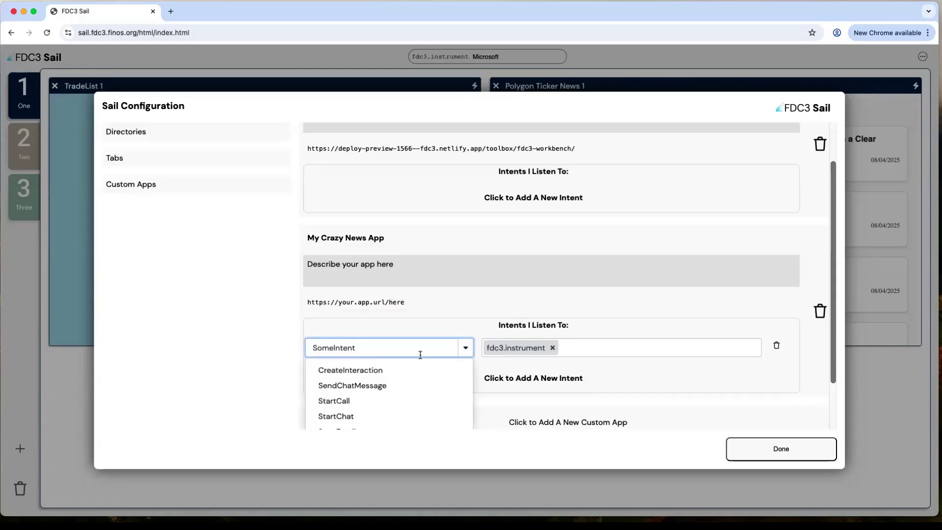
pyautogui.scroll(-3, 420, 354)
pyautogui.scroll(-5, 388, 353)
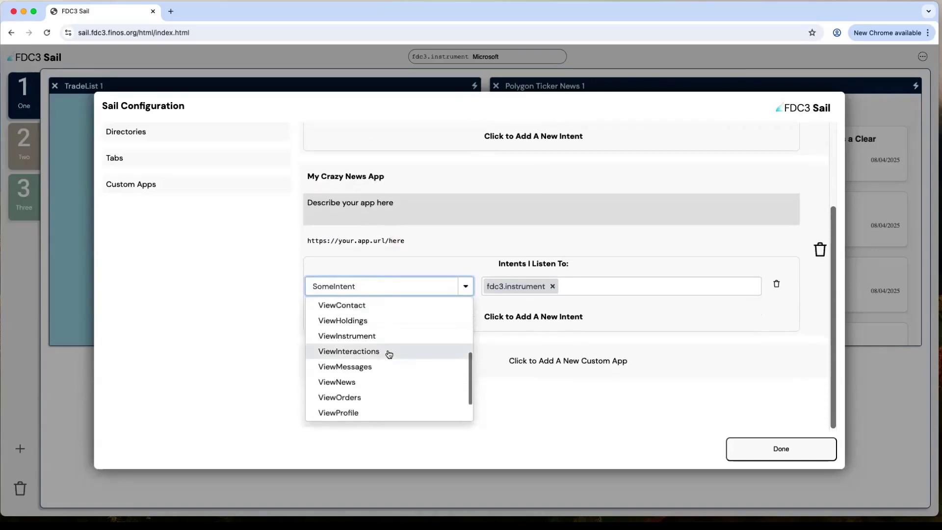
pyautogui.click(340, 354)
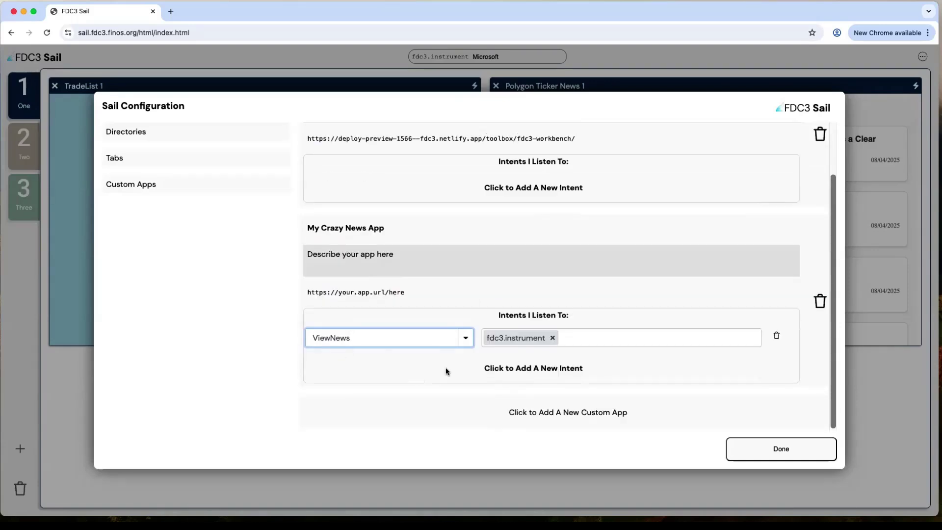
pyautogui.click(553, 337)
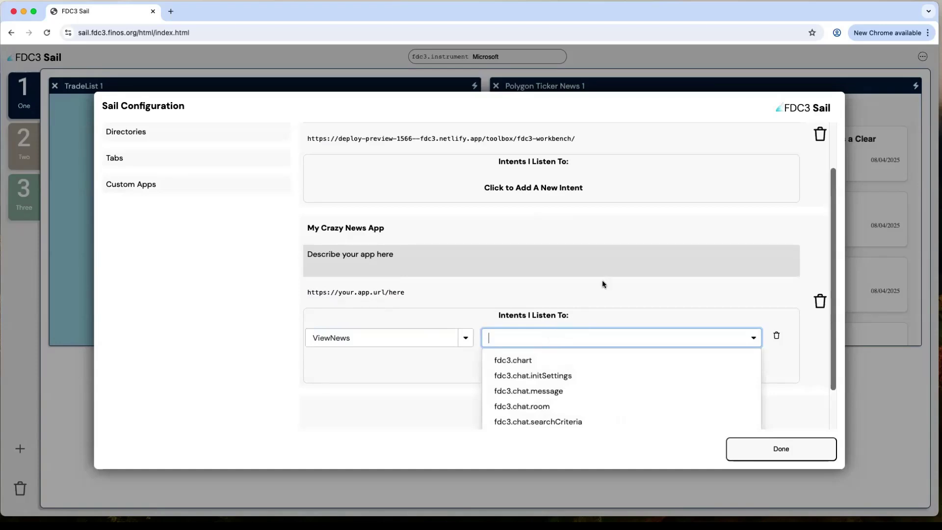
pyautogui.write('fdc3.pr')
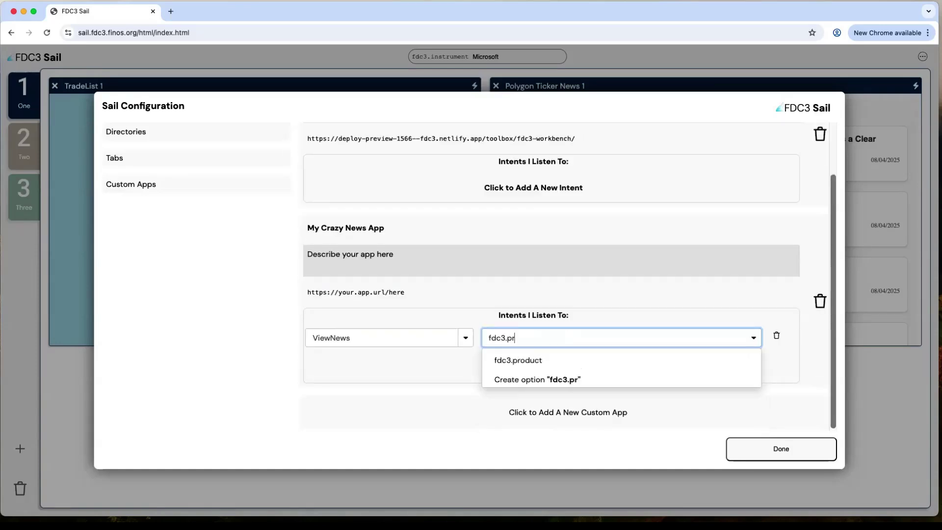
pyautogui.click(520, 360)
pyautogui.click(658, 297)
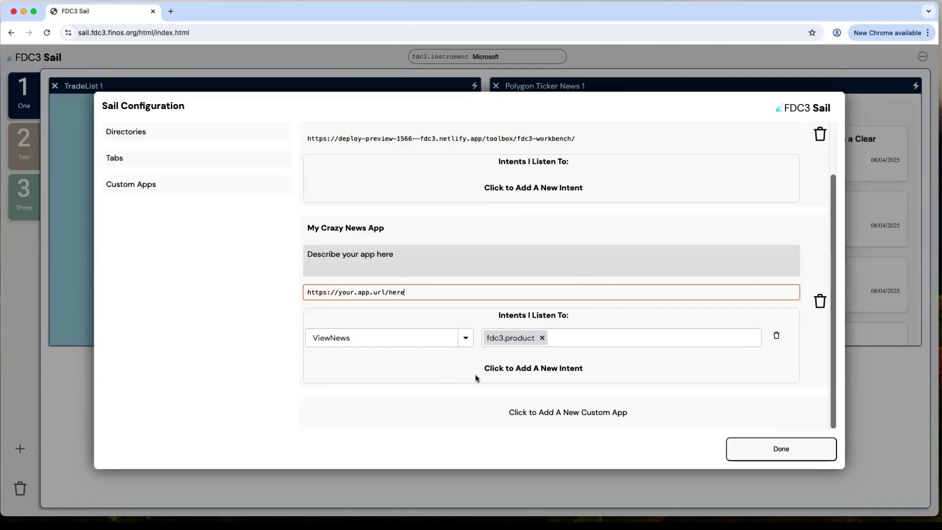
# Add another custom app with default settings and remove it from the custom apps list
pyautogui.click(515, 411)
pyautogui.scroll(-3, 391, 347)
pyautogui.scroll(-2, 514, 330)
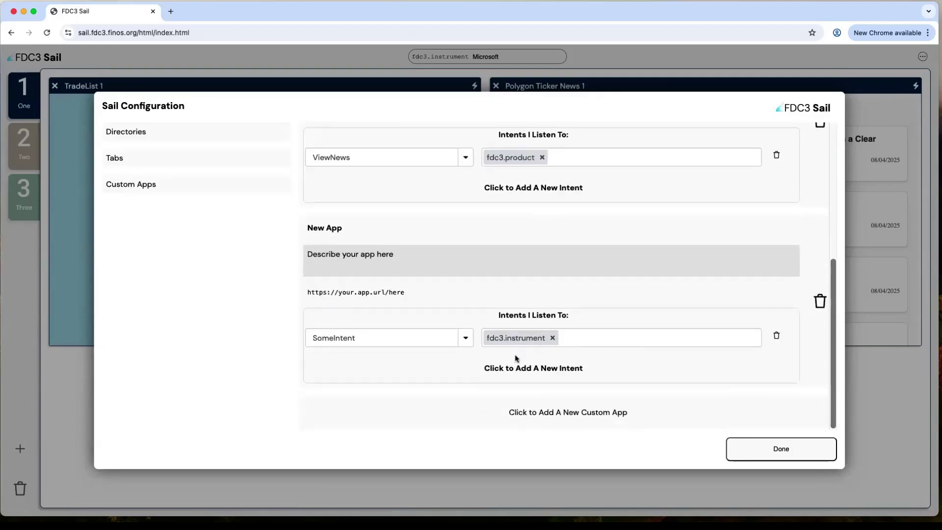
pyautogui.click(816, 304)
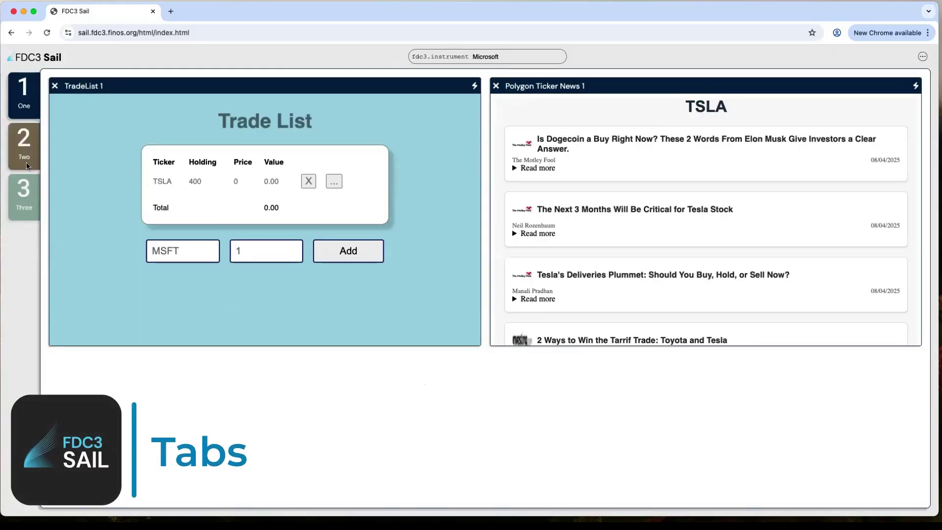
# Look through workspaces Three and Two and return to workspace One
pyautogui.click(22, 196)
pyautogui.click(21, 135)
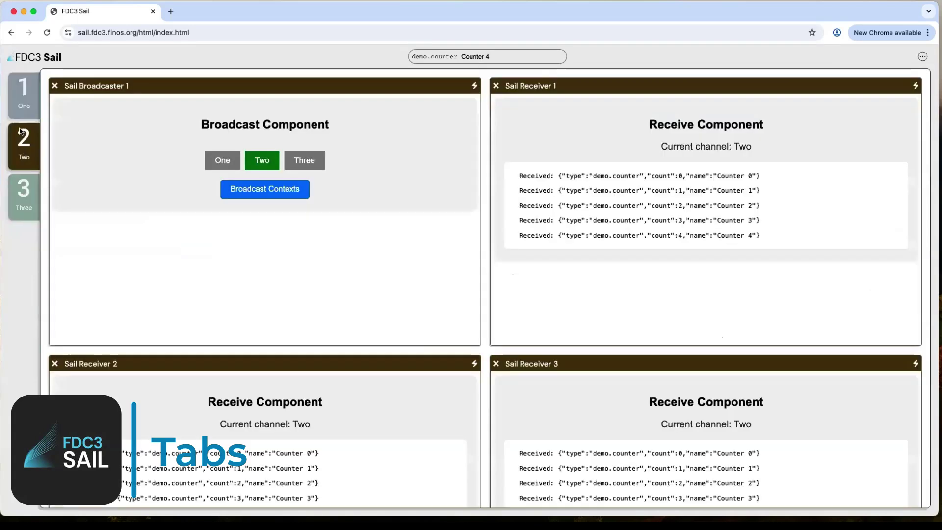
pyautogui.click(24, 98)
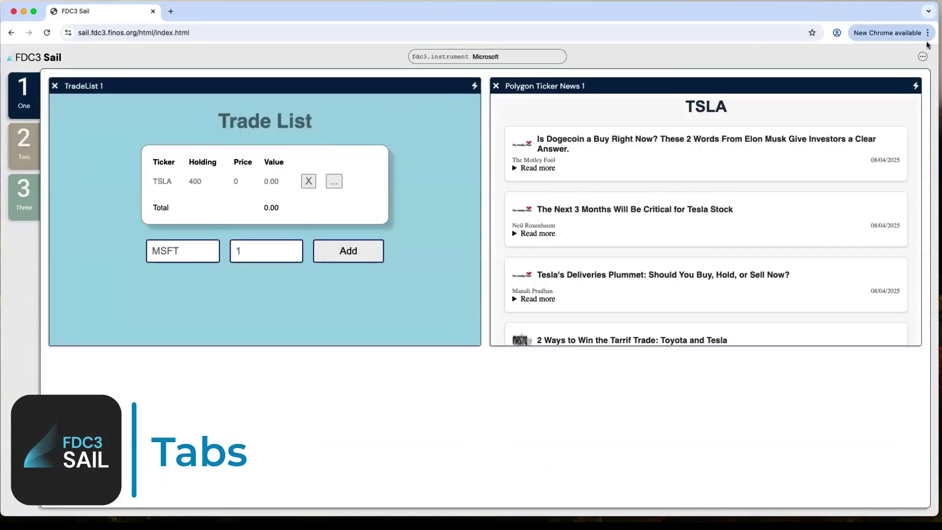
# Add a fourth workspace tab in the Sail configuration, named with the owner's first name followed by "New Tab"
pyautogui.click(924, 57)
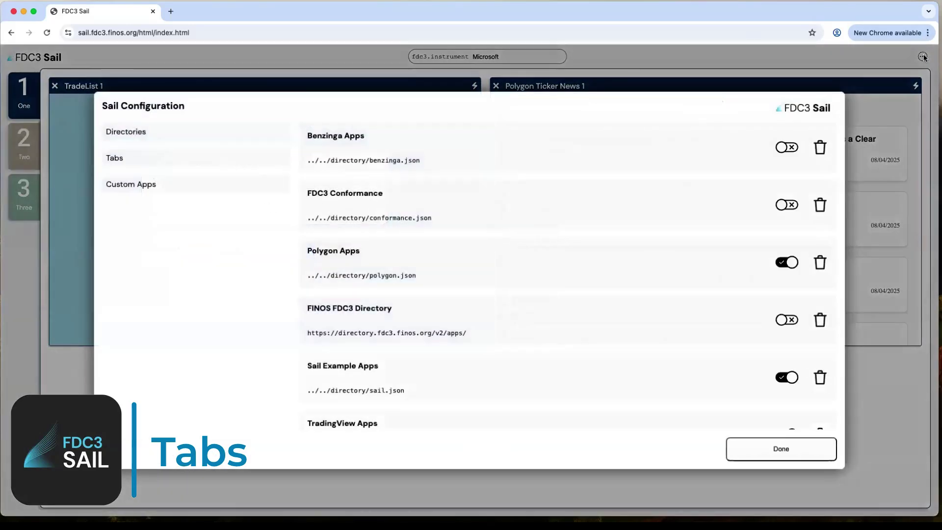
pyautogui.click(139, 158)
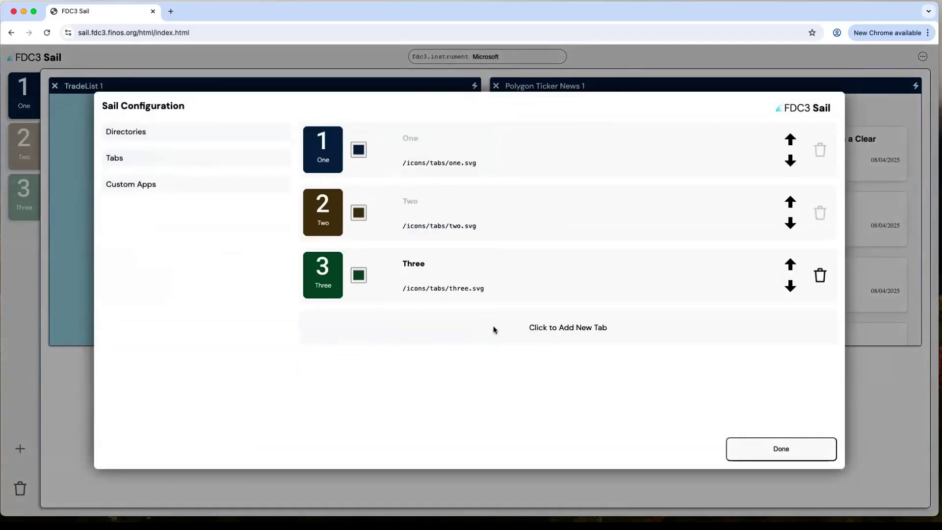
pyautogui.click(555, 328)
pyautogui.click(417, 323)
pyautogui.write('Robs News')
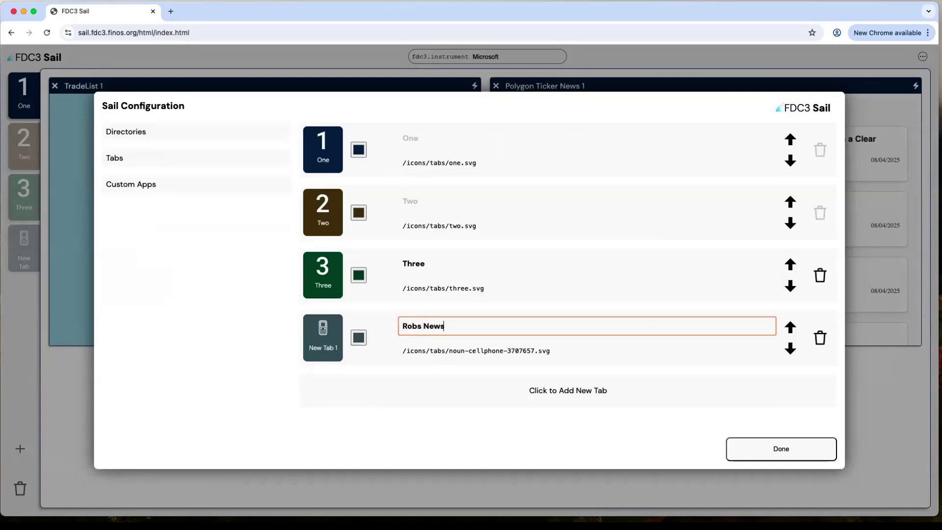
pyautogui.write('Tab')
pyautogui.press('Return')
# Change the new workspace tab's colour to a medium blue, keep its cellphone icon, and finish the configuration
pyautogui.click(490, 350)
pyautogui.click(481, 378)
pyautogui.click(359, 337)
pyautogui.moveTo(448, 408)
pyautogui.mouseDown()
pyautogui.moveTo(455, 396)
pyautogui.moveTo(451, 420)
pyautogui.mouseUp()
pyautogui.click(531, 416)
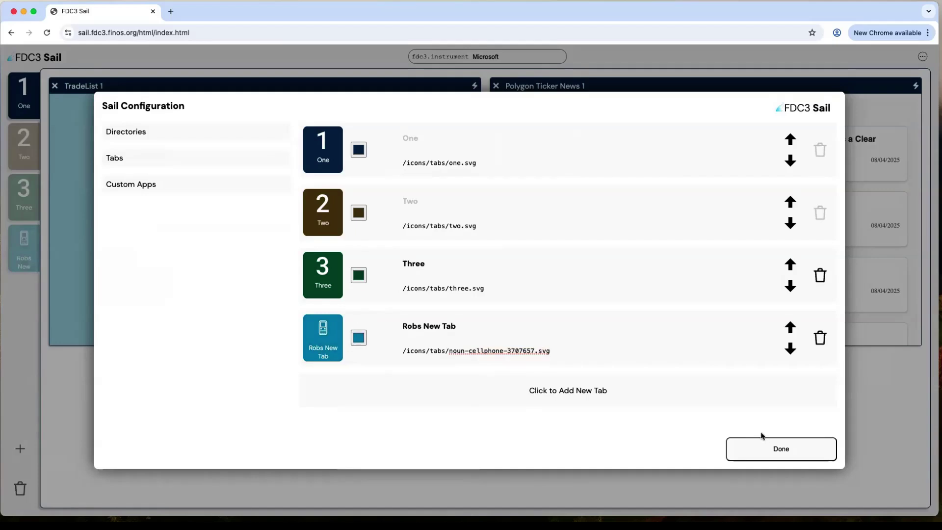
pyautogui.click(782, 451)
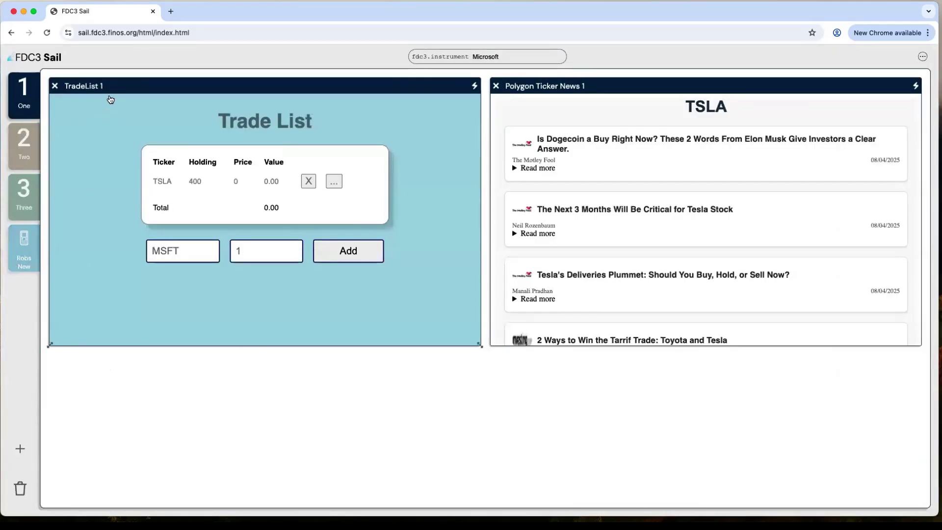
# Move the TradeList app from workspace One to the newly added cellphone-icon workspace and open that workspace
pyautogui.moveTo(124, 88); pyautogui.dragTo(25, 248)
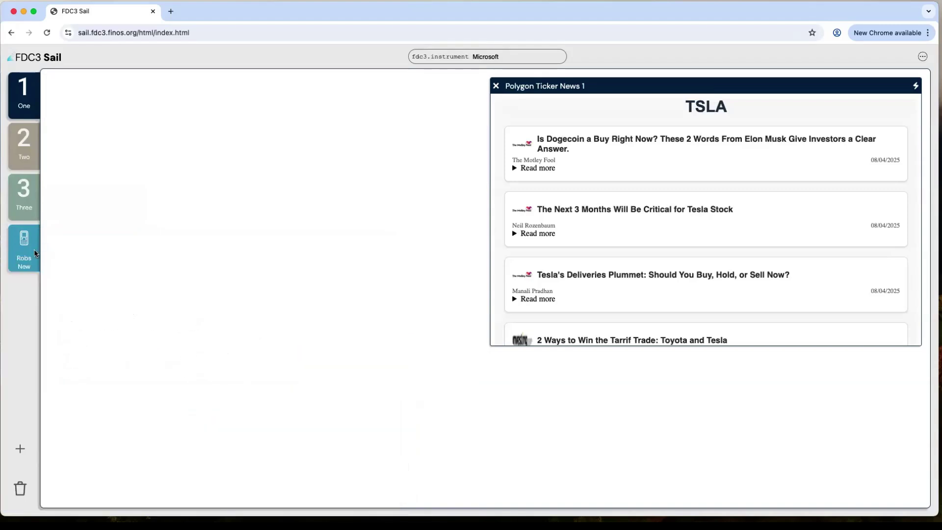
pyautogui.click(24, 248)
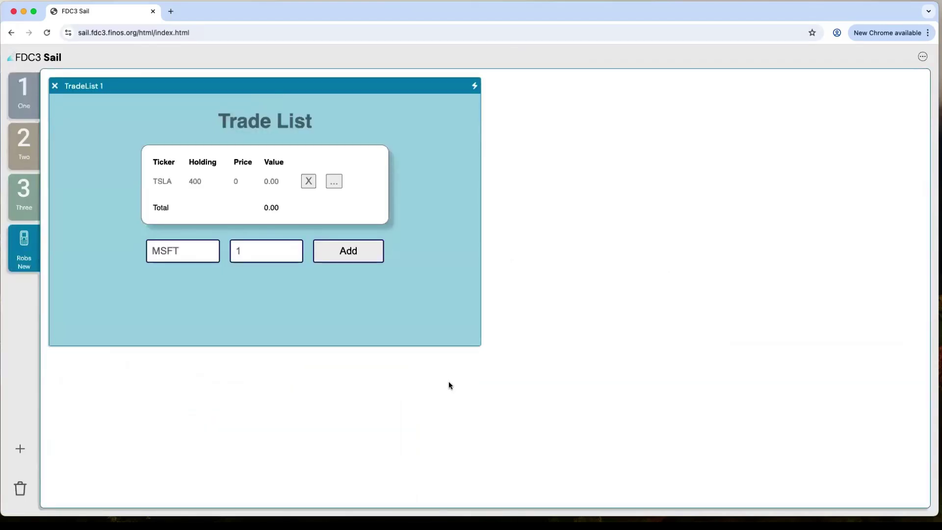
# Raise the ViewChart intent for the TSLA holding into a new Trading View Chart, using New Tab as the location
pyautogui.click(333, 182)
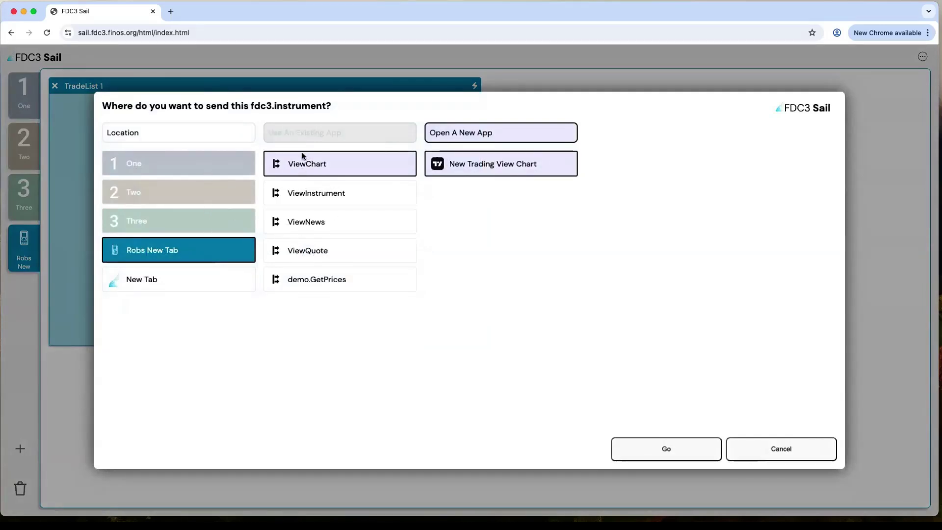
pyautogui.click(199, 174)
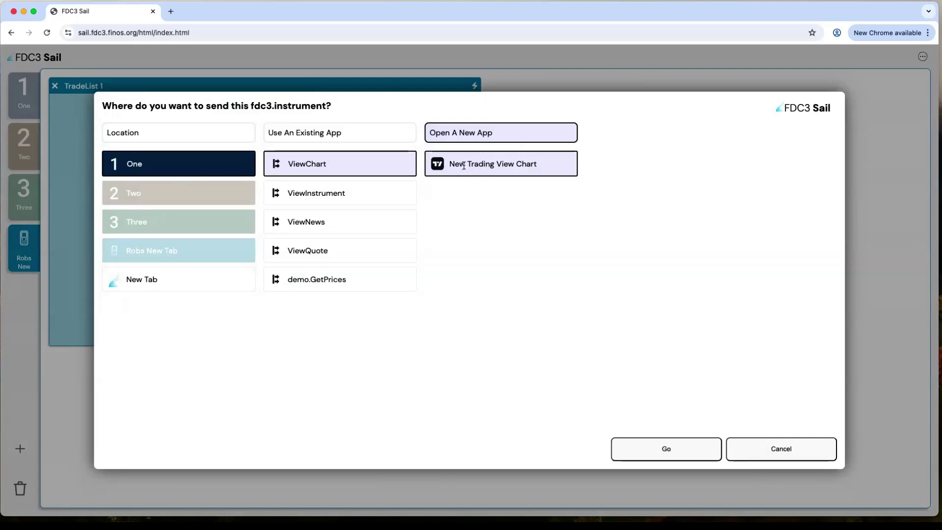
pyautogui.click(201, 260)
pyautogui.click(176, 196)
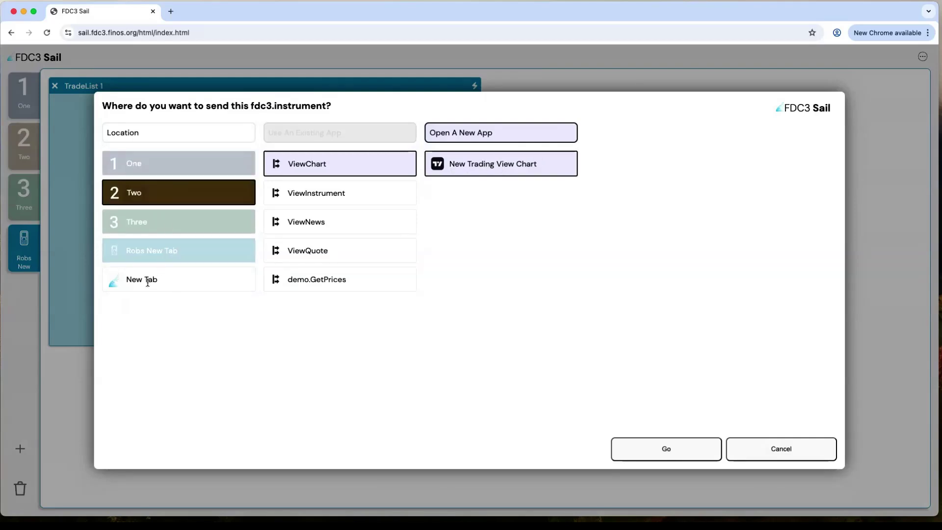
pyautogui.click(177, 283)
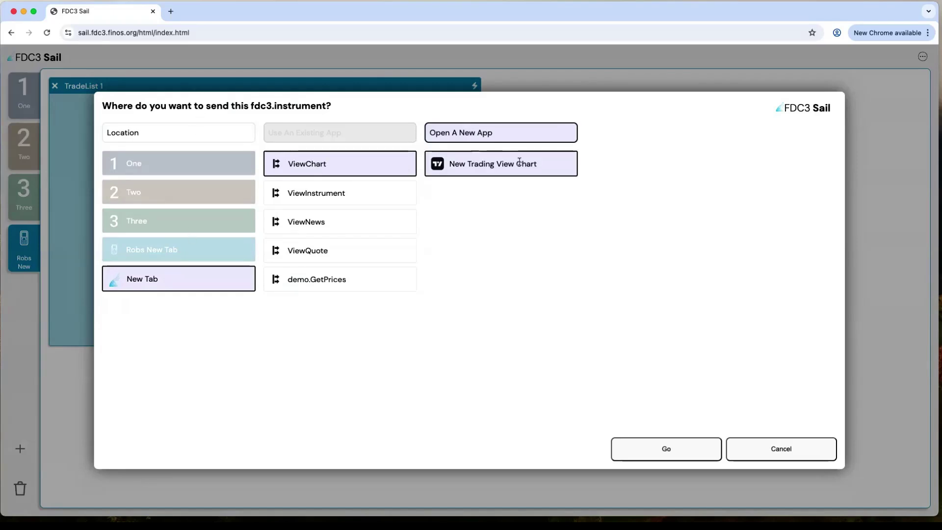
pyautogui.click(658, 443)
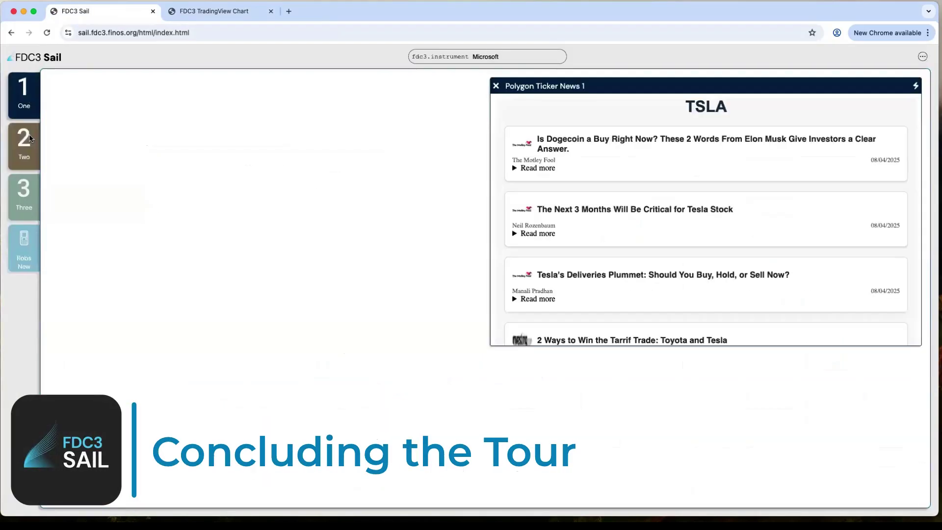
# Revisit workspace Two with its Sail Broadcaster and Sail Receiver apps
pyautogui.click(28, 134)
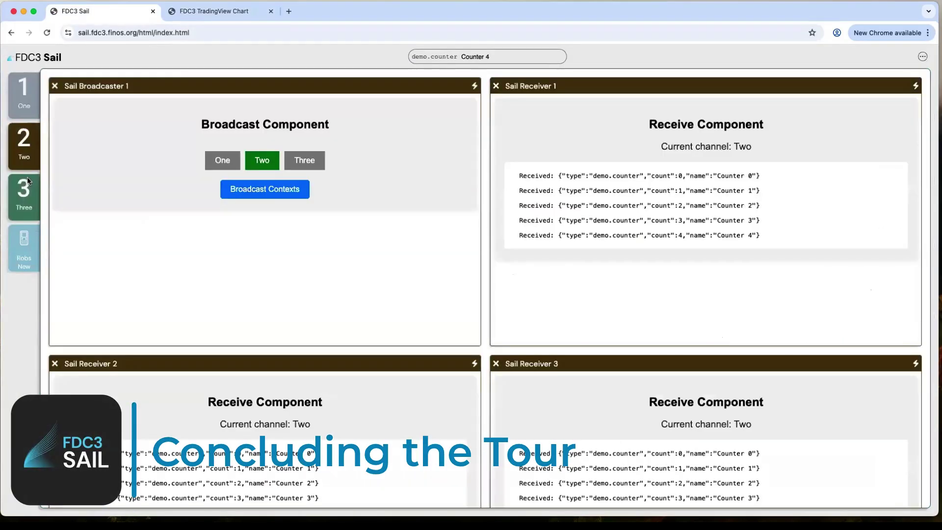